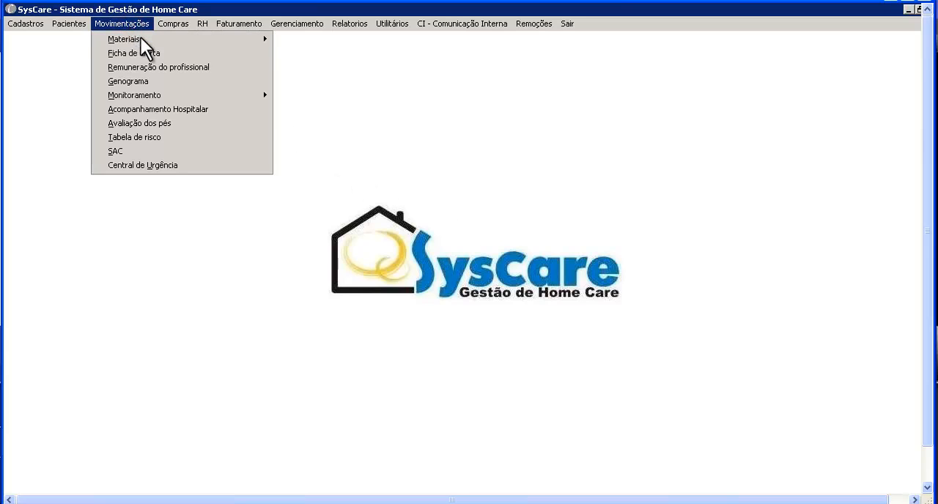
Open the material requisition form, start a new requisition and choose the second patient from the patient lookup sorted by name
mouse_move(142, 38)
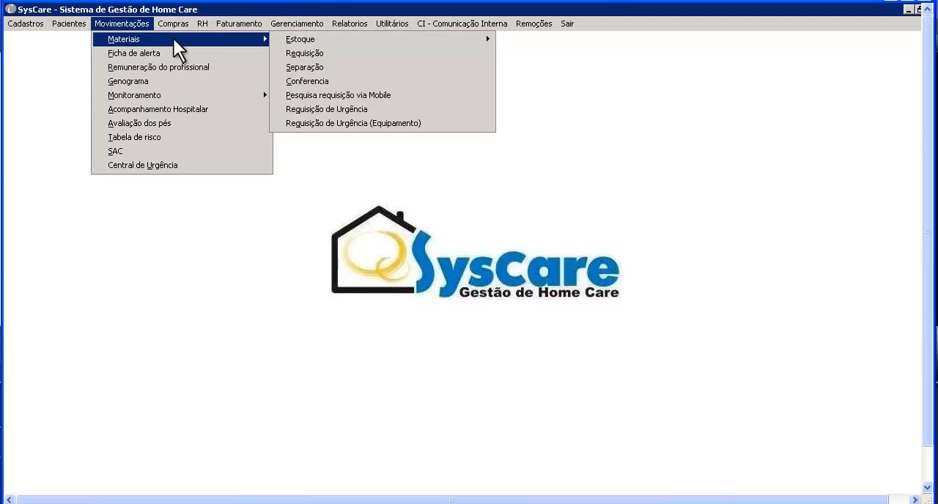
click(362, 52)
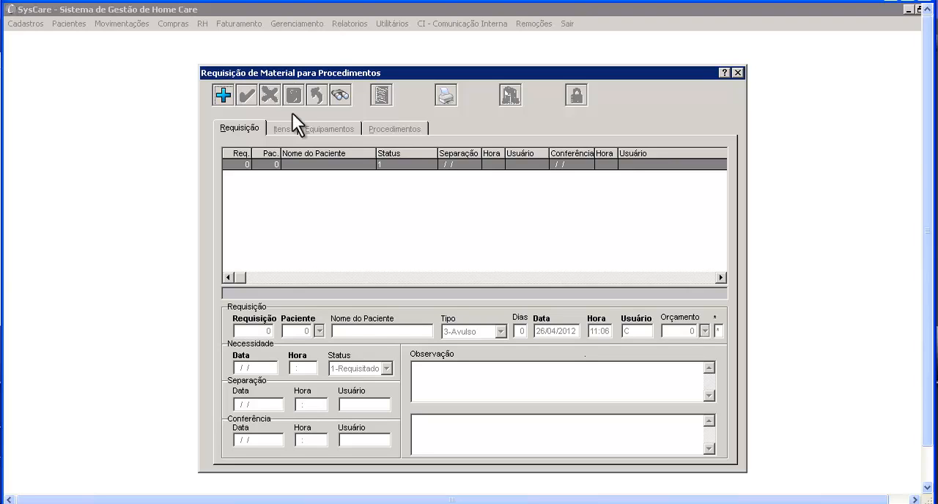
click(223, 93)
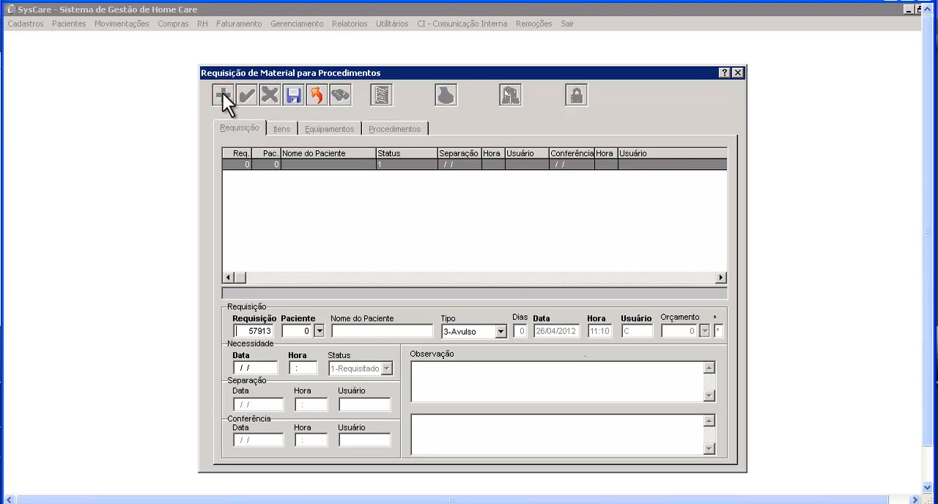
click(291, 332)
click(319, 330)
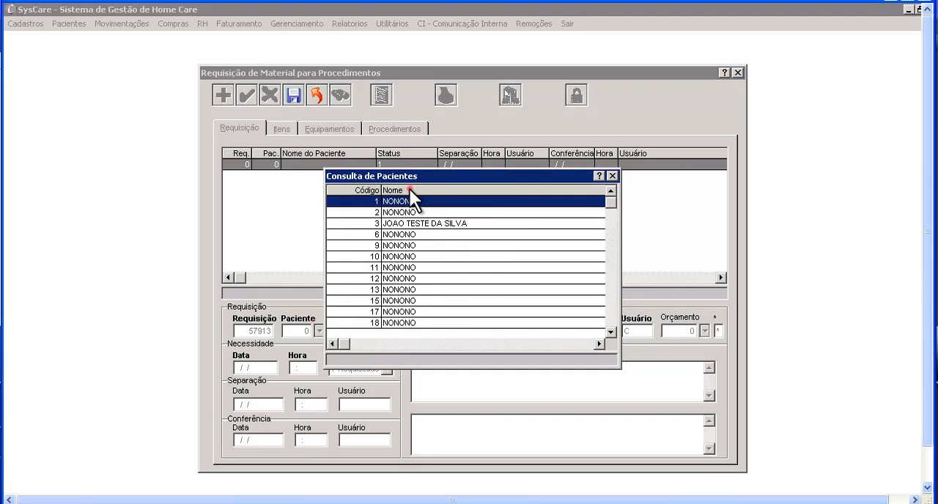
click(409, 189)
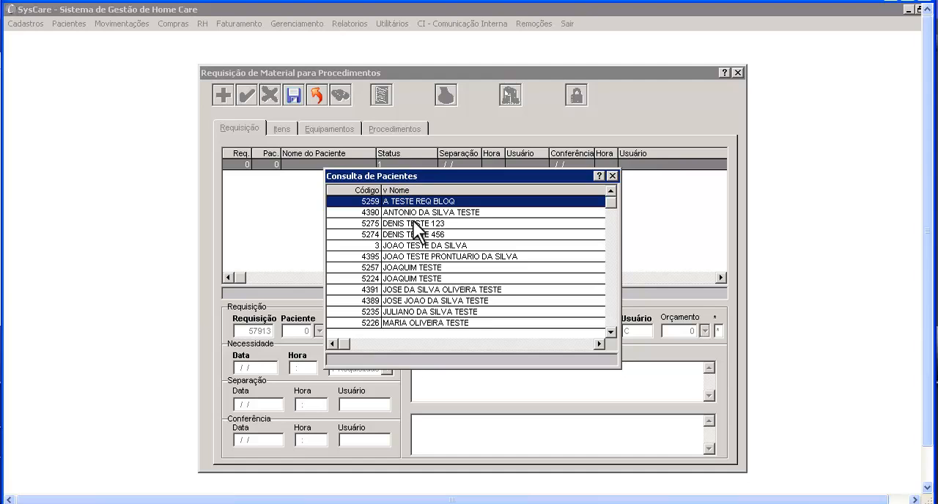
double_click(413, 212)
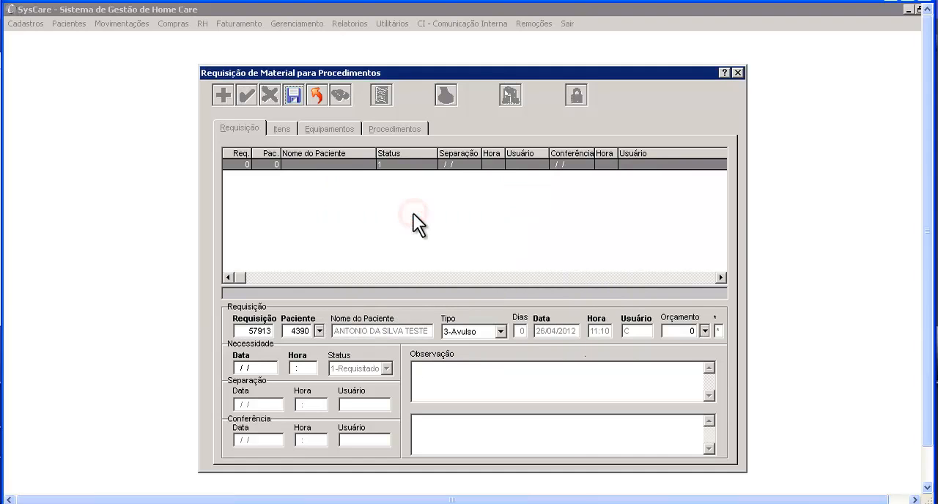
Set the requisition type to 1-Prescrição for 7 days and link the patient's 3-Prorrogação budget covering 01/01/2012 to 30/04/2012
click(501, 330)
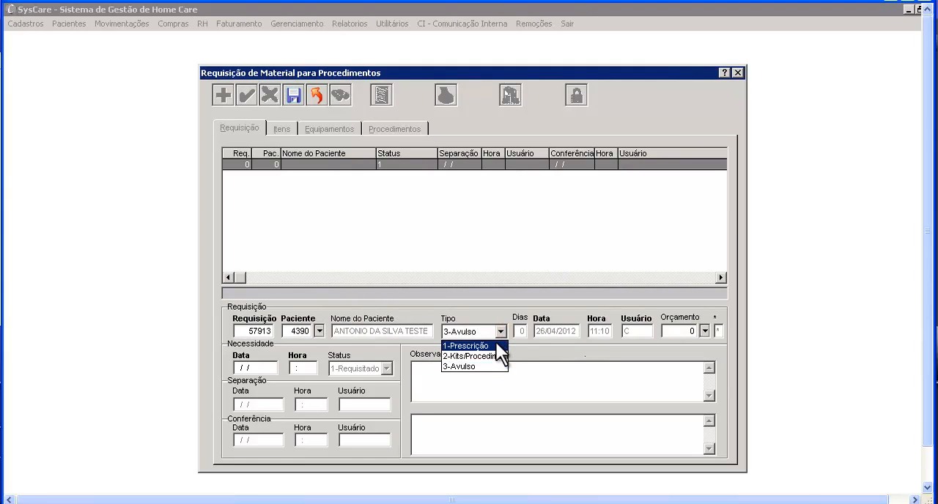
click(496, 344)
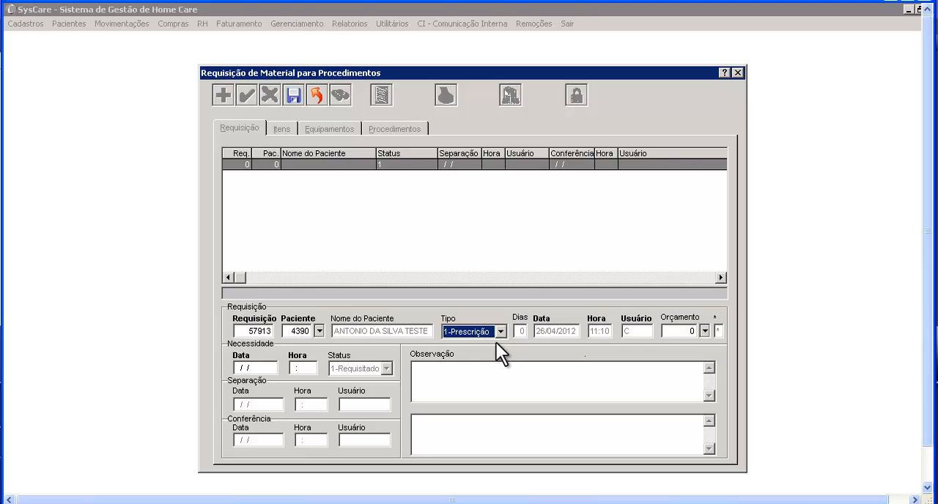
key(Tab)
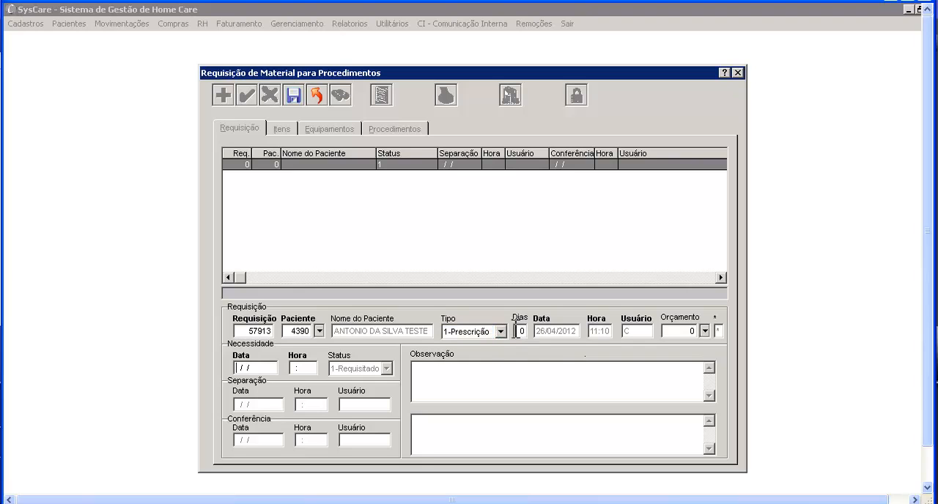
click(517, 331)
text(7)
click(704, 332)
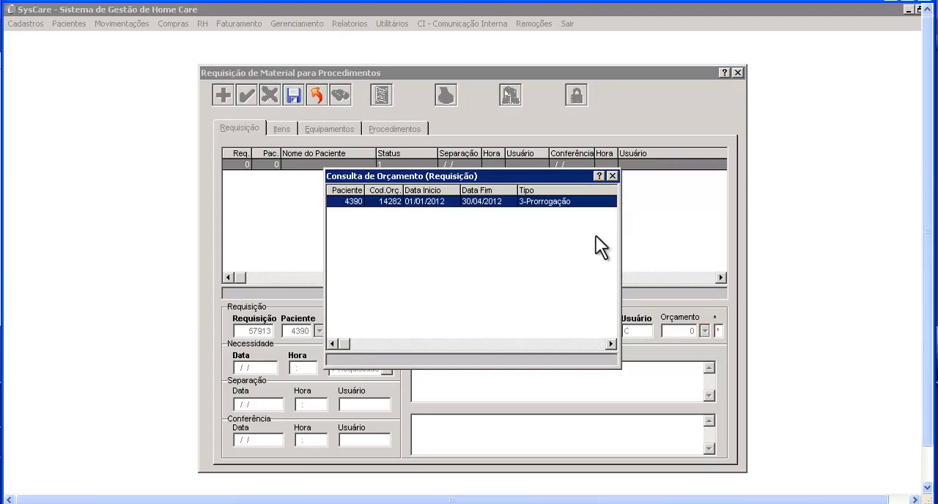
double_click(579, 201)
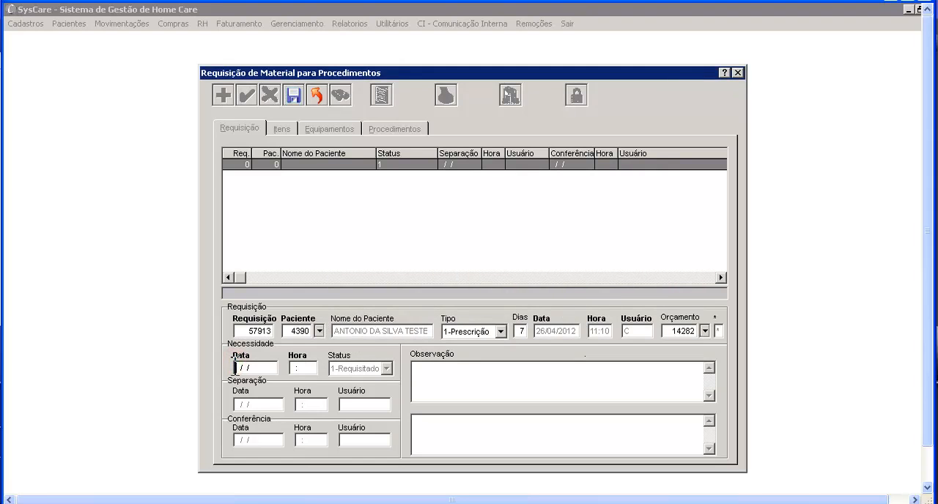
Set the need date to 26/04/2012 at 10:00, add the observation "teste", and save the requisition, accepting the exclusion of unbudgeted items
text(26041)
text(2)
text(100)
text(0)
text(te)
text(sy)
key(BackSpace)
text(te)
click(289, 100)
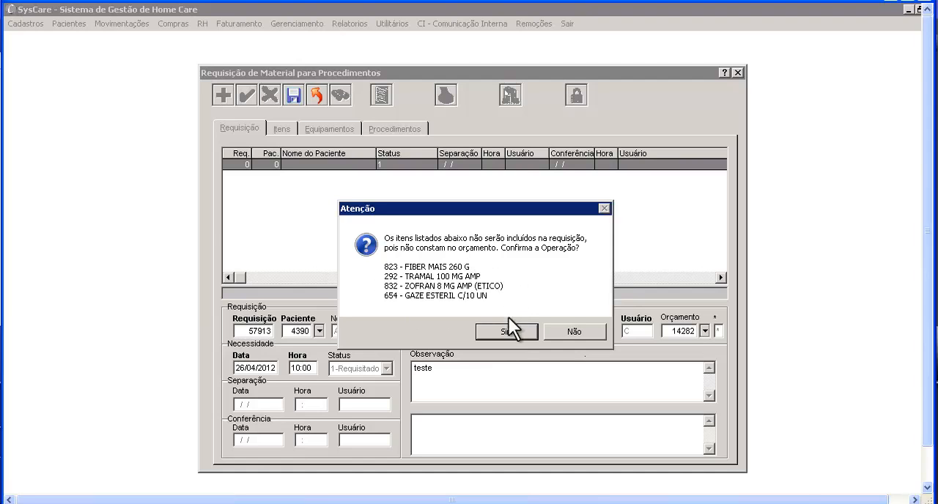
click(521, 333)
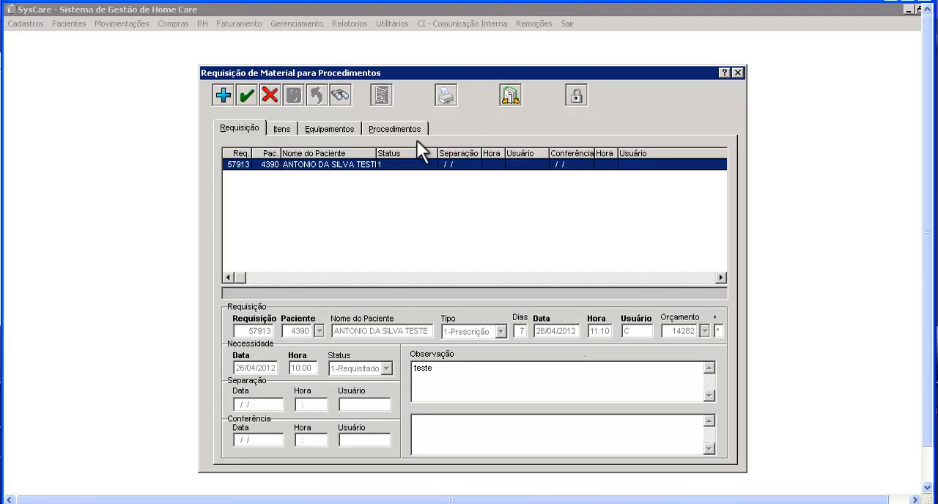
Try to change the requested quantity of AAS 100 MG CP COM to 50 in the requisition's items
click(282, 128)
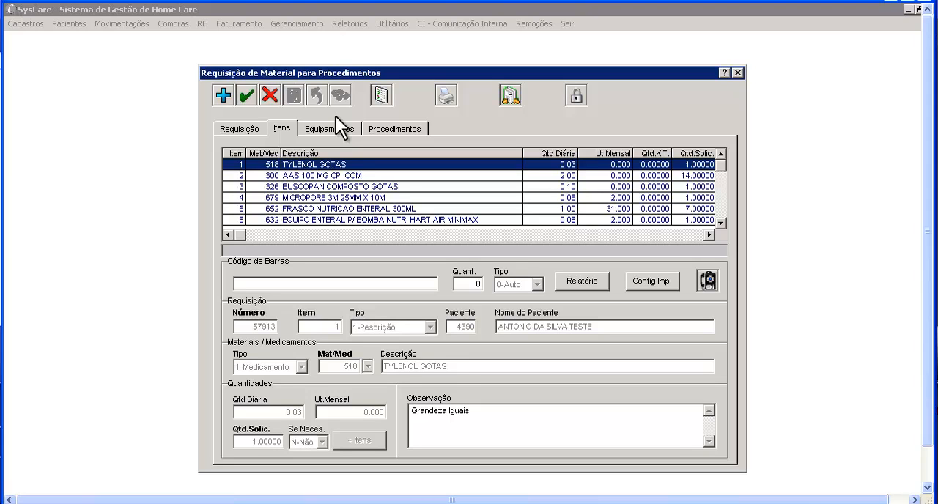
click(335, 177)
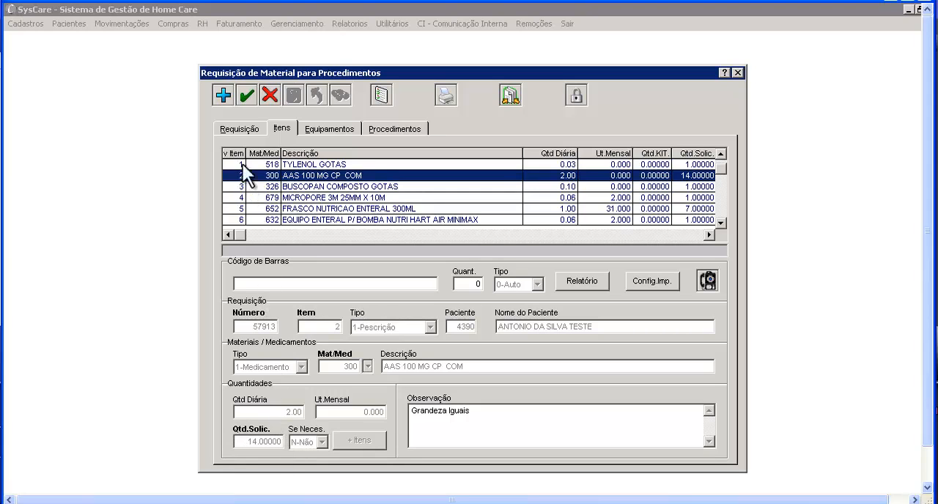
click(246, 96)
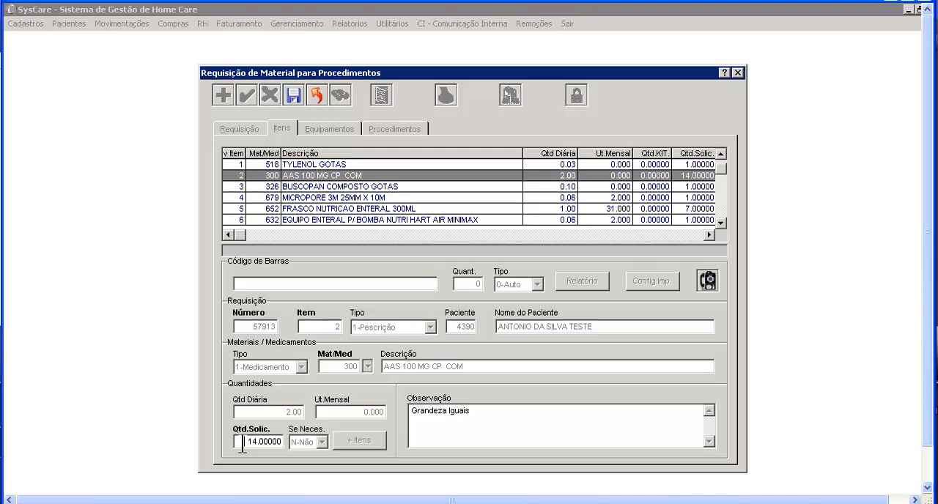
drag(241, 444, 288, 446)
text(50 .)
key(Tab)
click(293, 99)
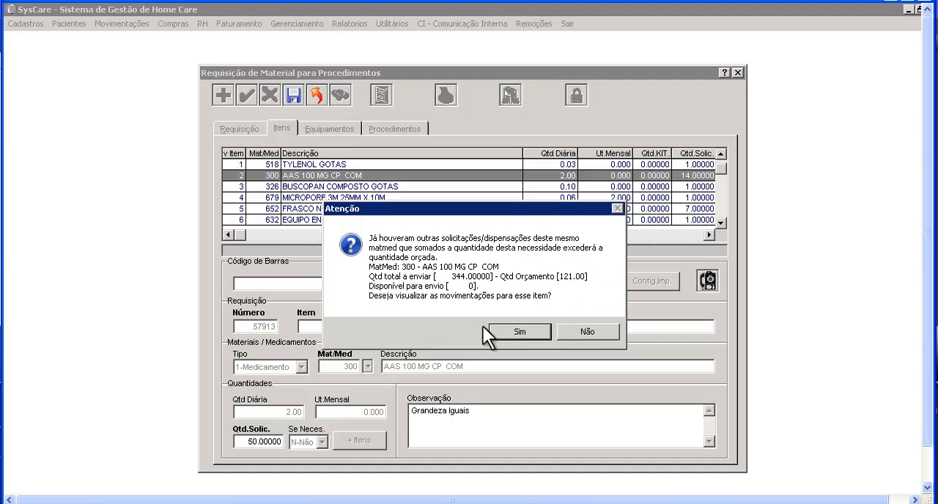
View the existing movements for AAS 100 MG CP COM, then discard the item edit
click(501, 334)
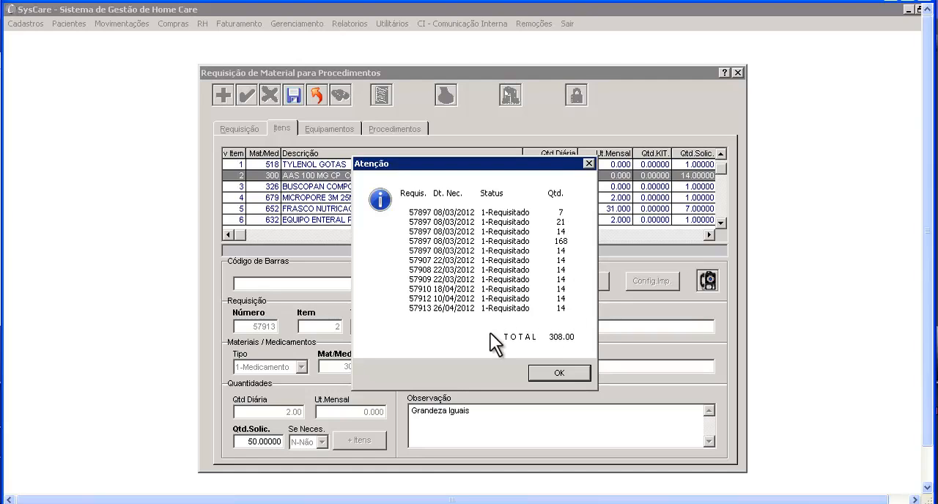
click(531, 372)
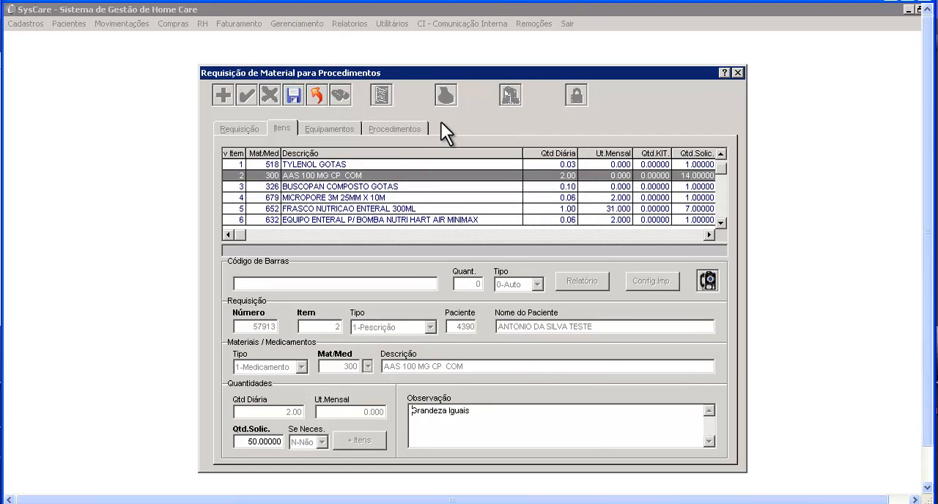
click(317, 94)
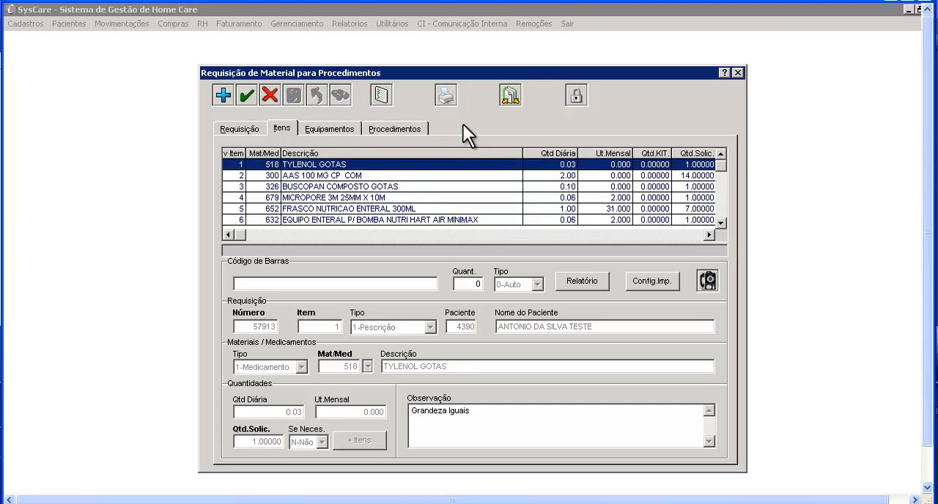
Try to add ADAPTIC 7,5 X 7,5 to the requisition with a requested quantity of 3, then discard the new item
click(225, 96)
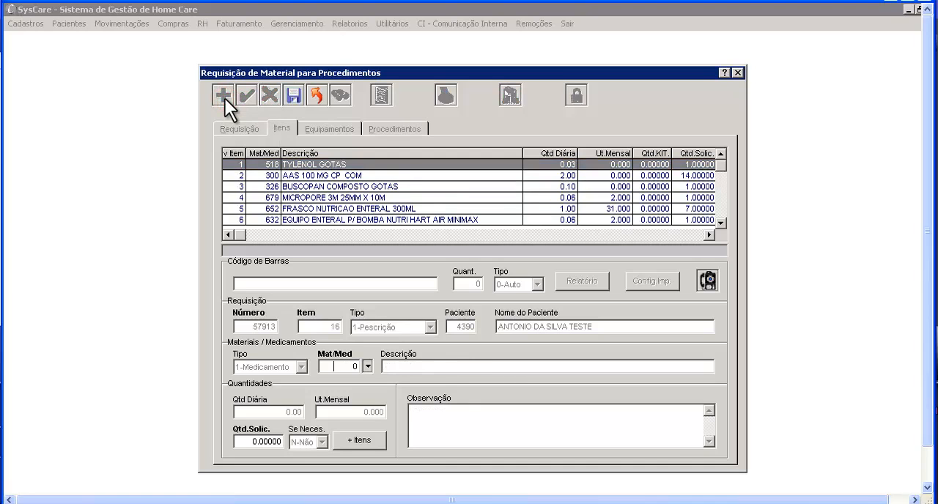
click(366, 366)
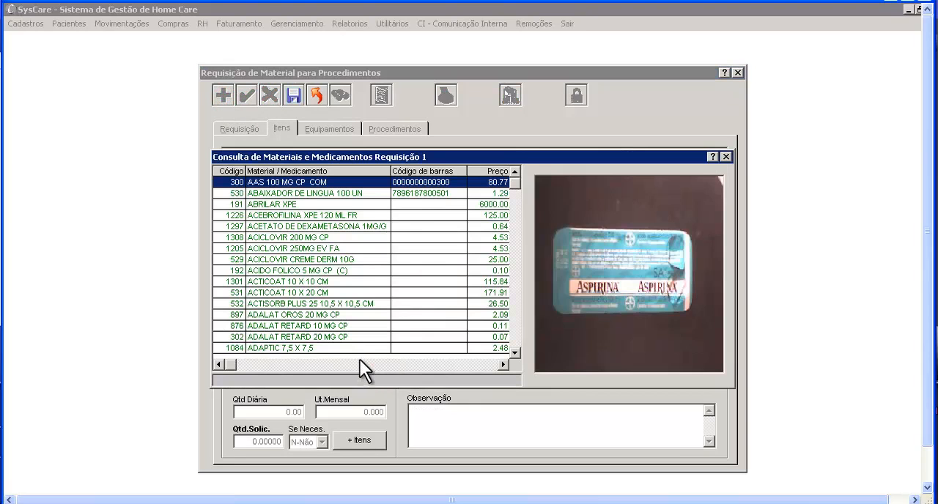
double_click(359, 347)
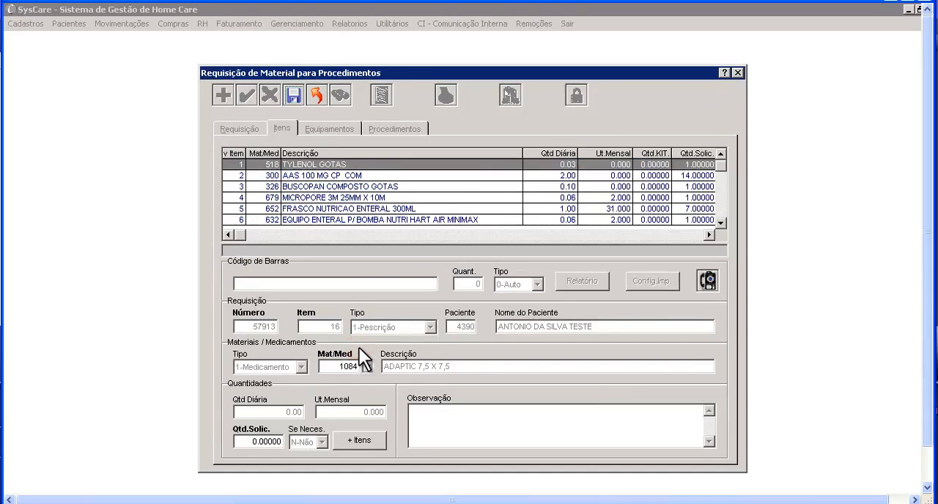
click(247, 441)
text(3)
key(Tab)
click(290, 93)
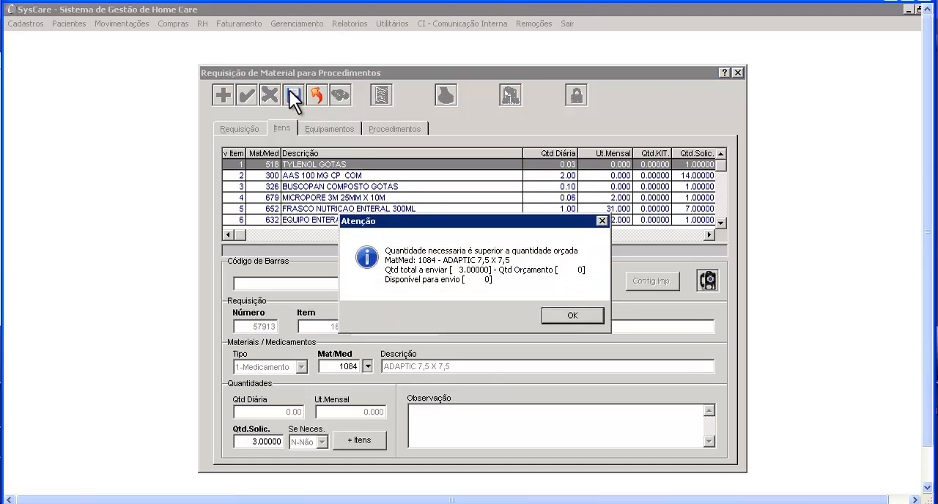
click(549, 312)
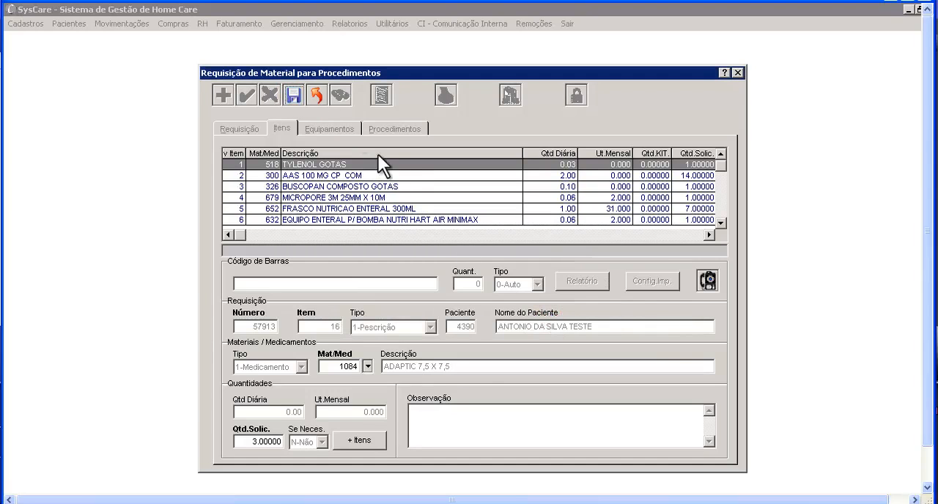
click(321, 94)
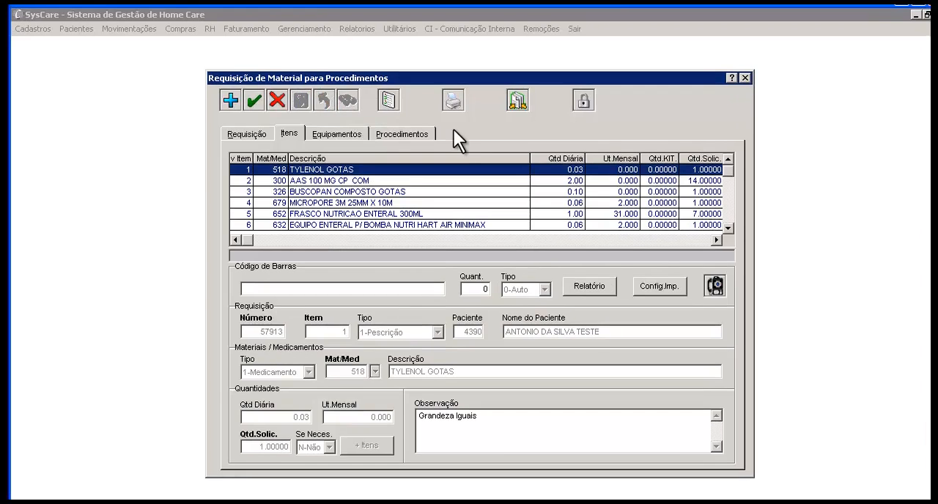
Start another requisition for the same patient and link it to the 3-Prorrogação budget covering 01/01/2012 to 30/04/2012
click(264, 134)
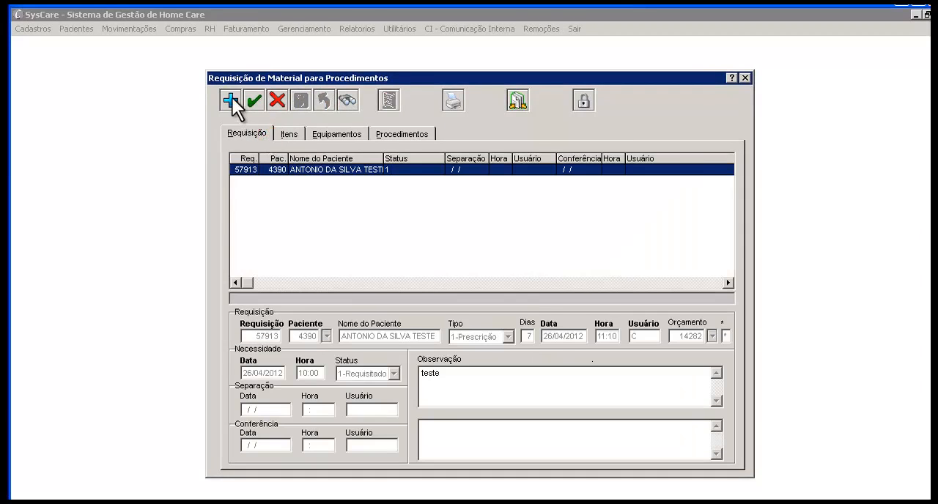
click(232, 98)
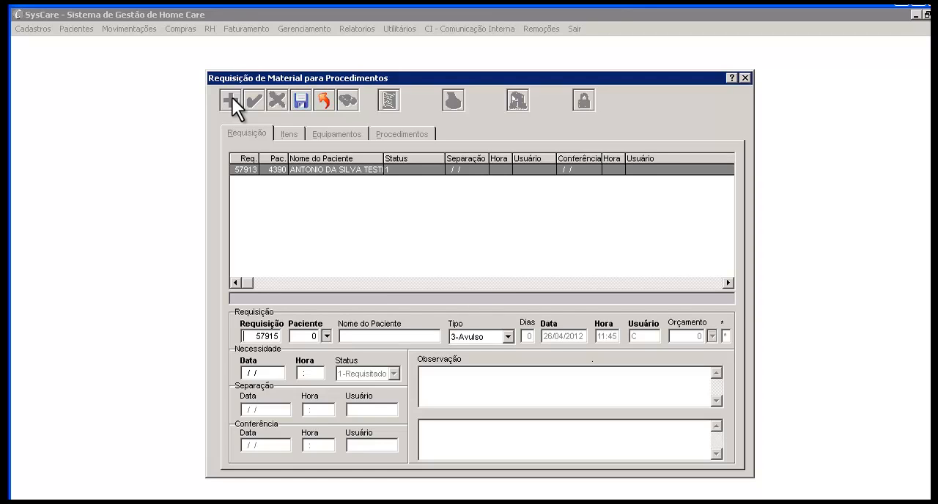
click(327, 336)
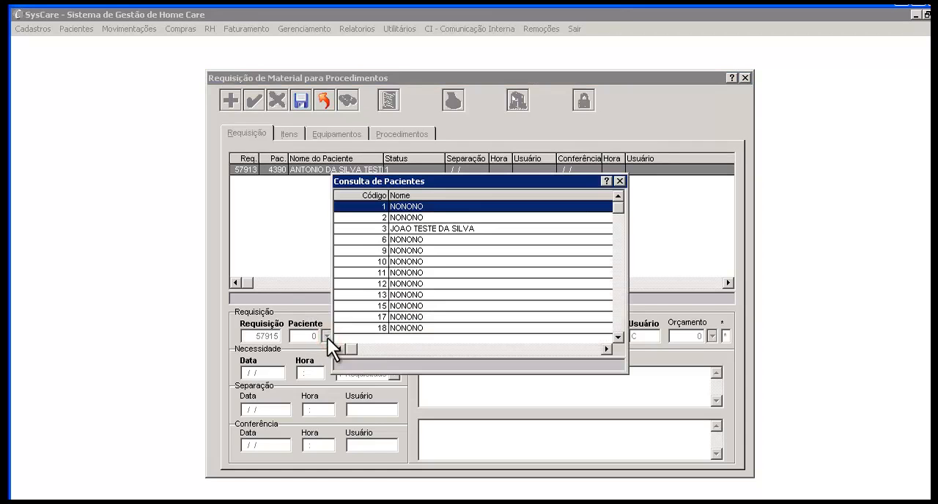
click(416, 196)
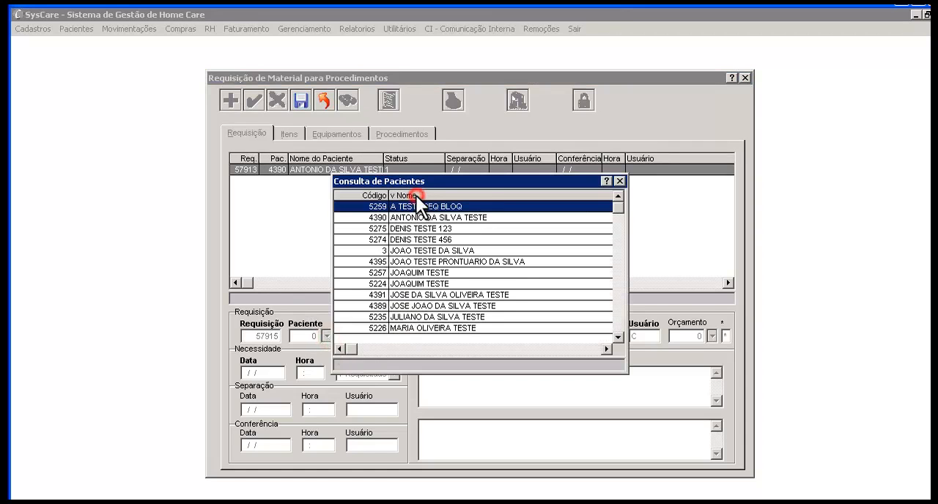
double_click(419, 219)
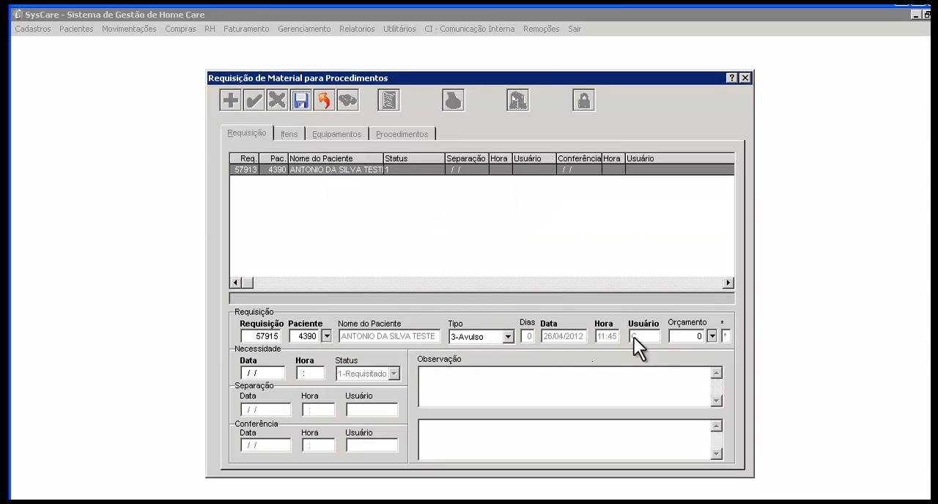
click(710, 336)
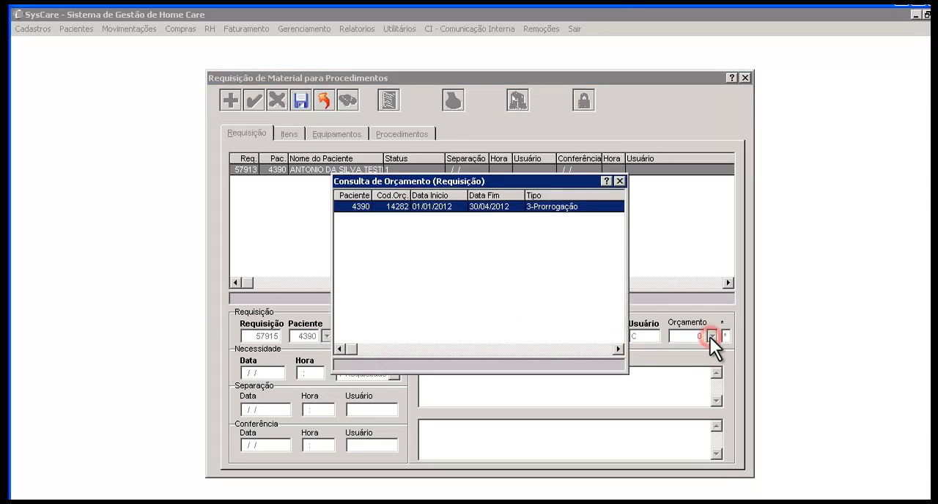
double_click(596, 208)
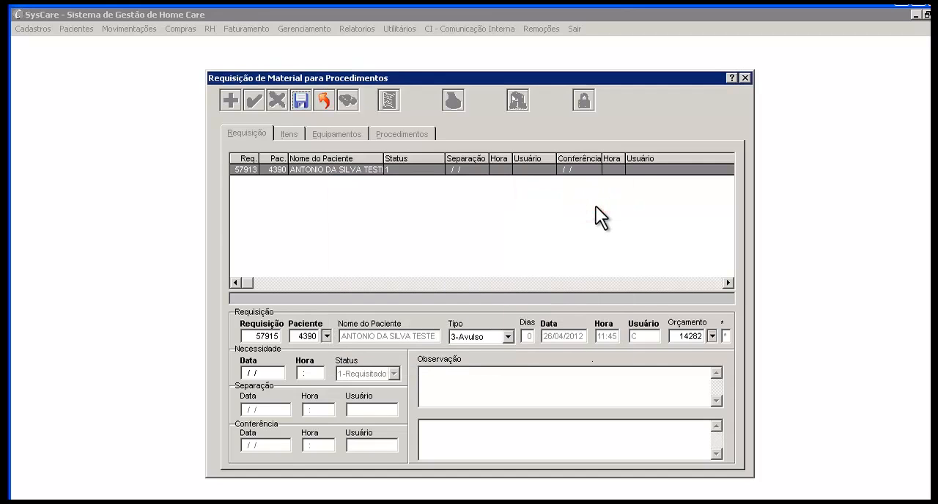
Set the need date to 24/04/2012 at 17:00 with the observation "treinamento", save the requisition and open its items list
click(243, 373)
text(240)
text(42012)
text(170)
text(tre)
text(inamen)
text(to)
click(297, 104)
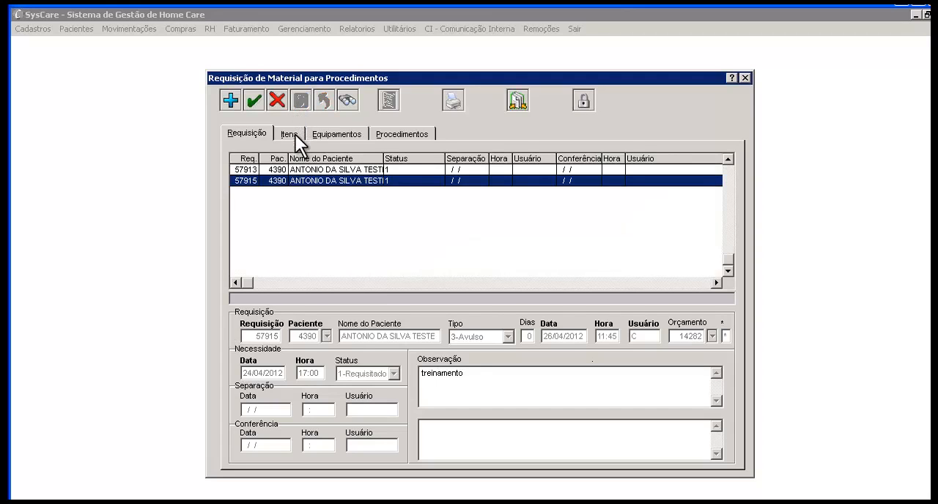
click(289, 134)
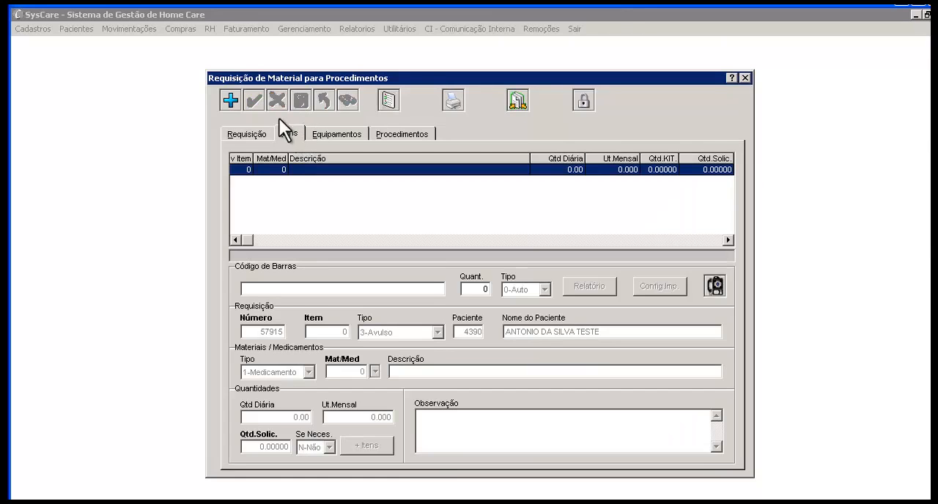
Try to add AAS 100 MG CP COM to the requisition with a requested quantity of 10, then discard the new item
click(235, 105)
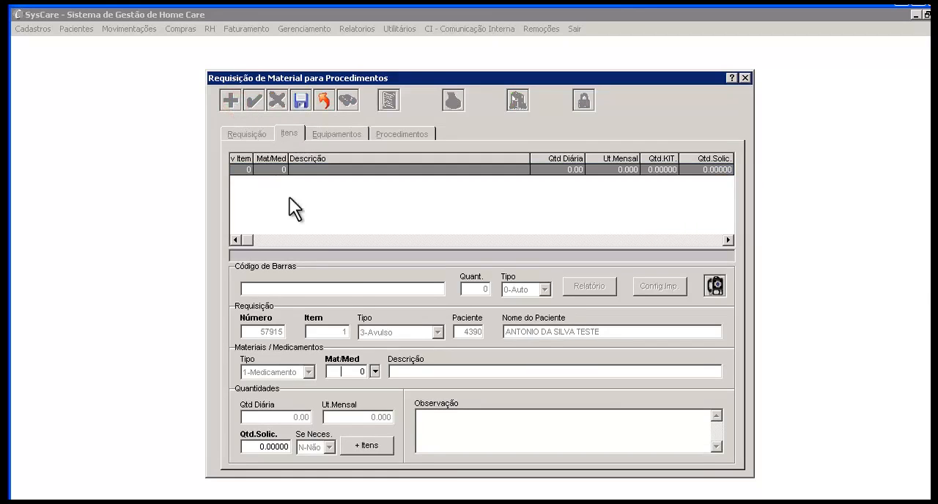
click(375, 371)
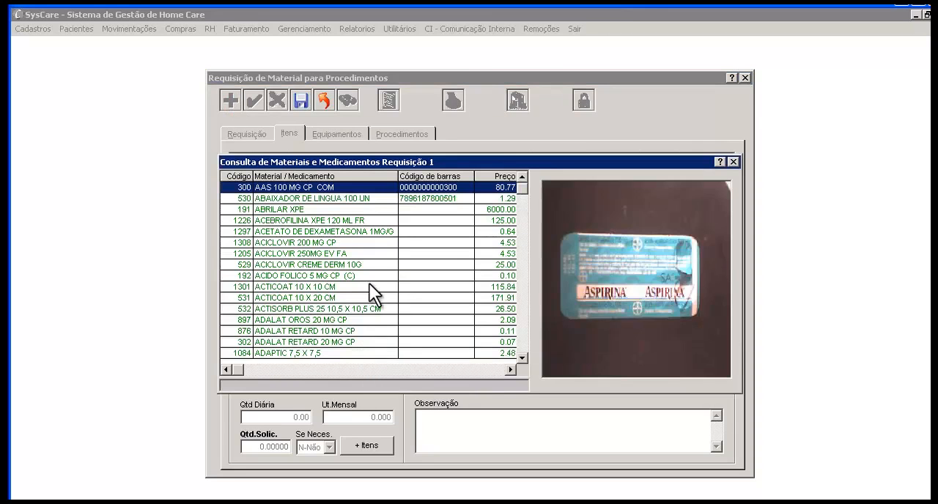
double_click(362, 189)
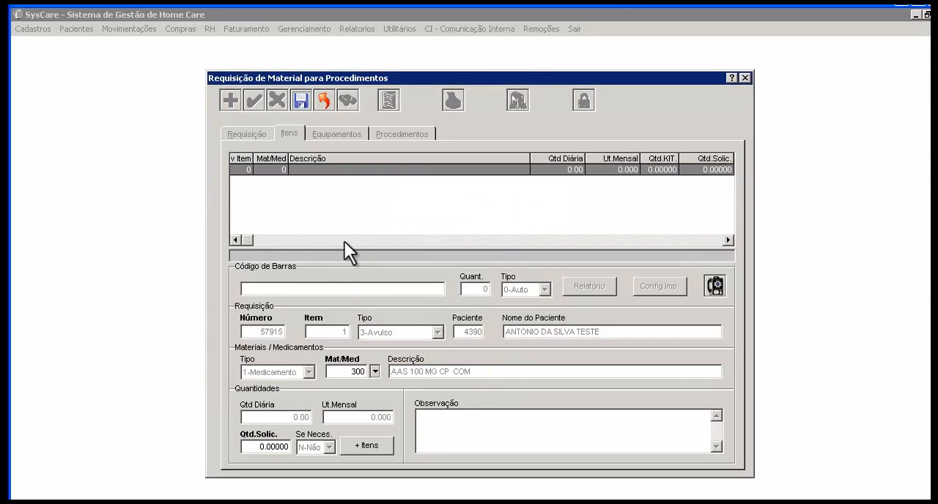
click(249, 445)
text(10)
click(301, 105)
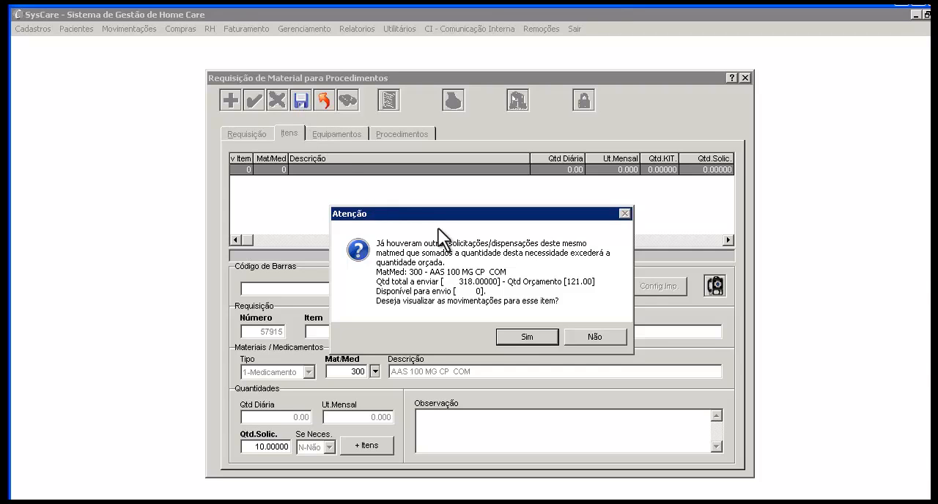
click(570, 335)
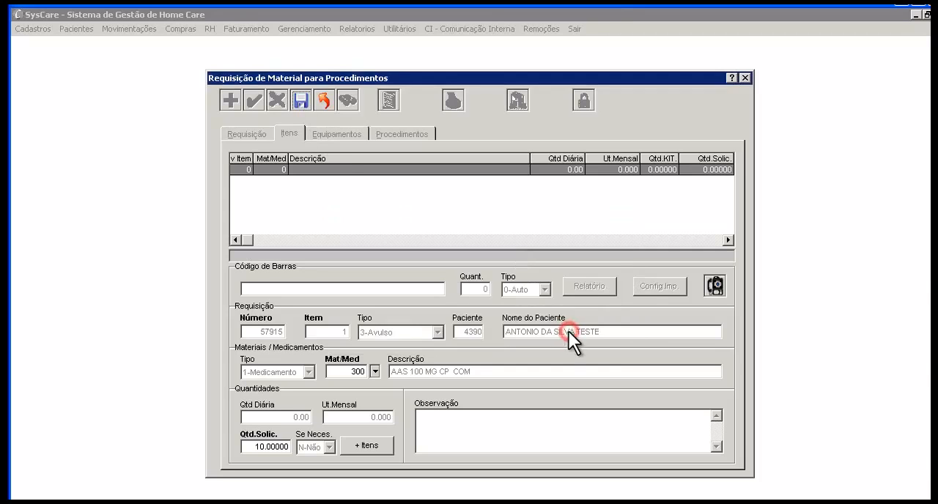
click(323, 99)
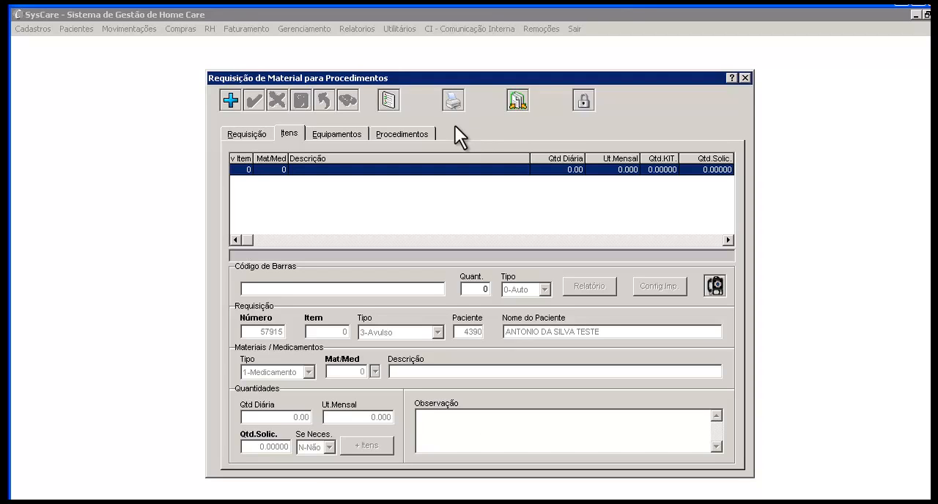
Open the requisition's kit selection and add KIT APLICAÇÃO MEDICAÇÃO SC with a quantity of 2
click(390, 100)
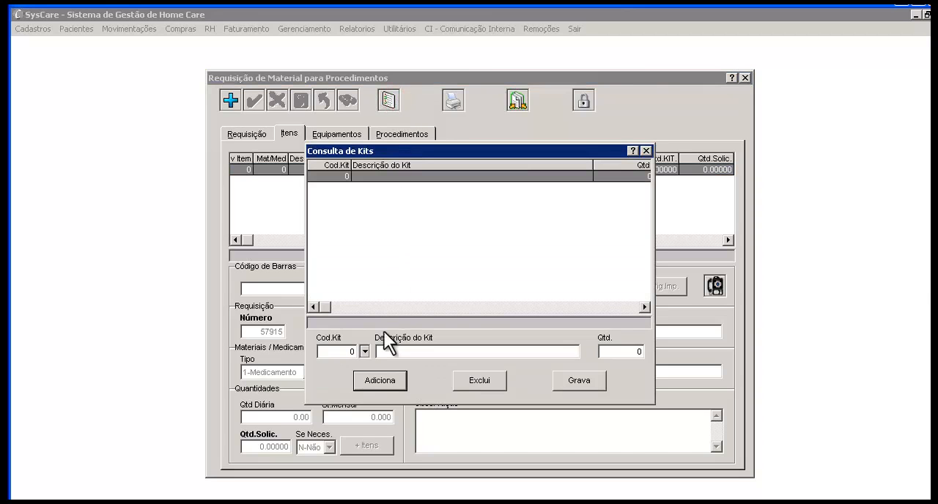
click(365, 351)
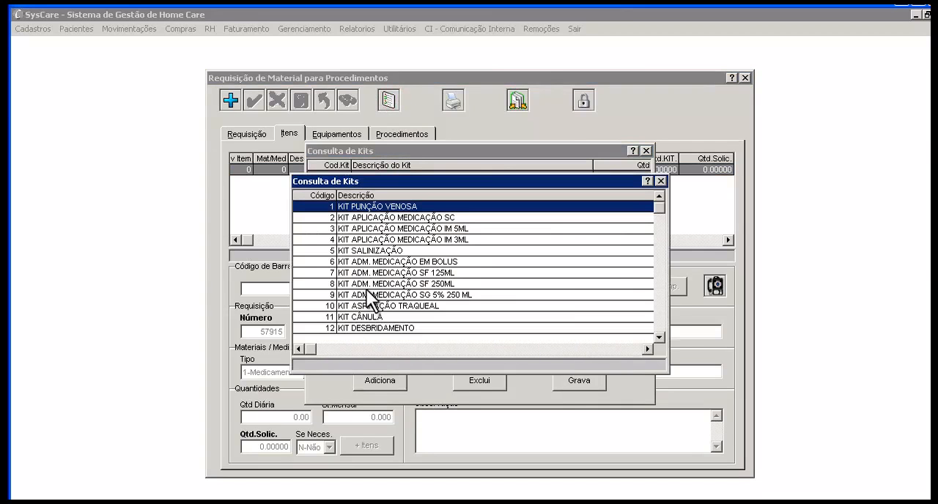
click(365, 217)
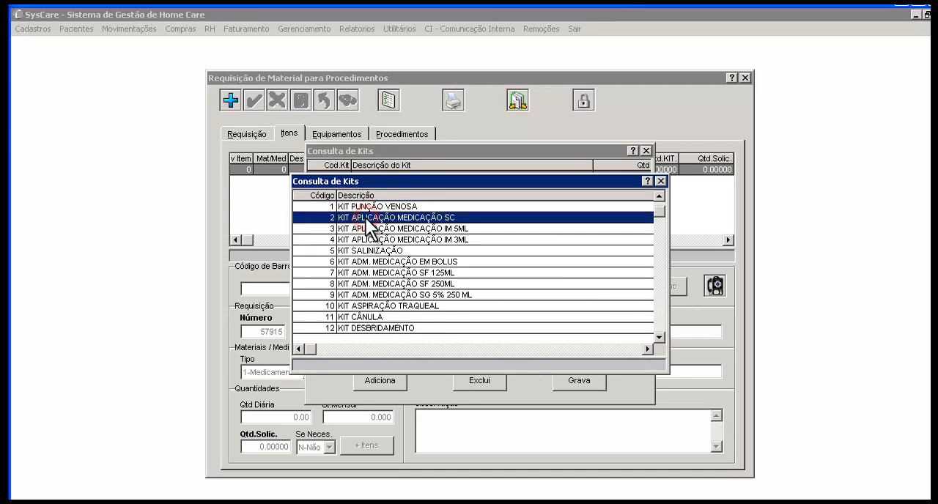
double_click(482, 216)
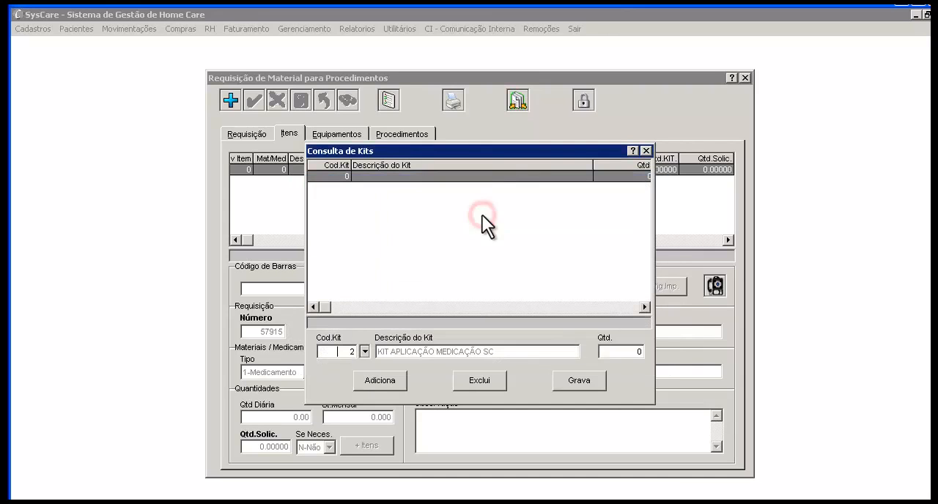
click(611, 352)
text(2)
key(Tab)
click(399, 382)
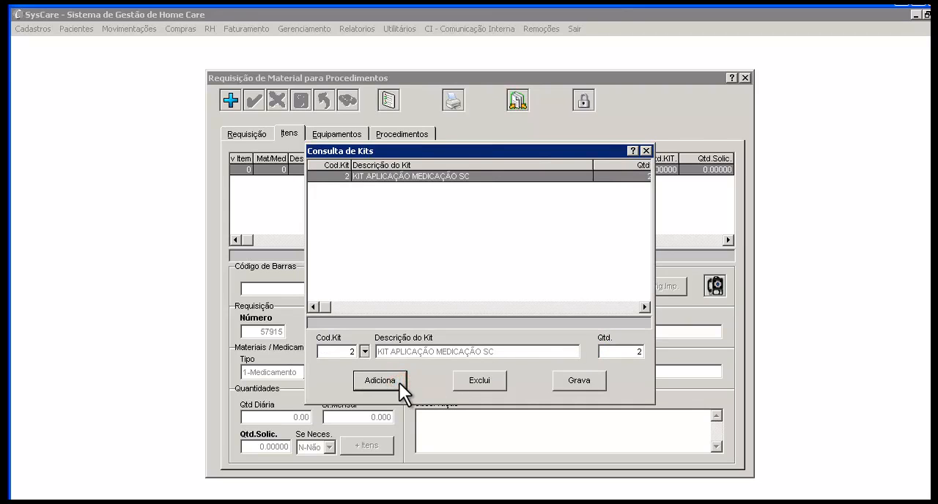
Add KIT PUNÇÃO VENOSA to the kit selection with a quantity of 1
click(365, 351)
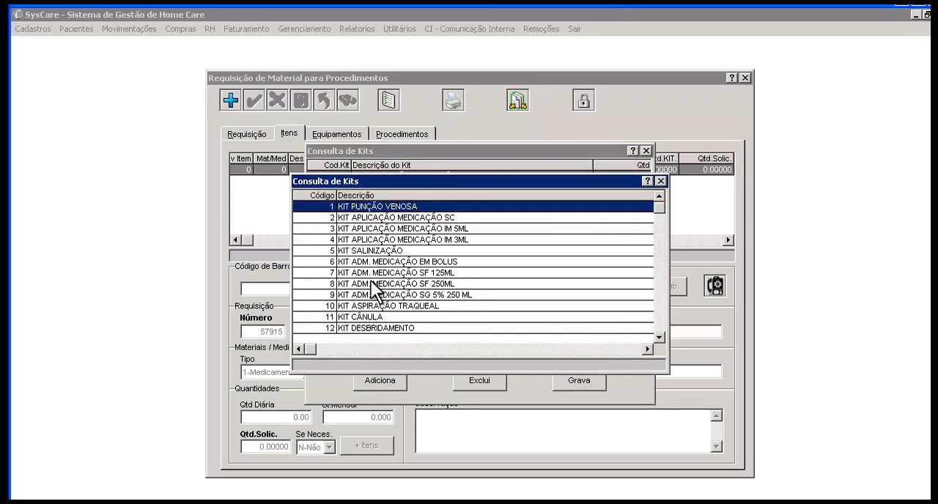
click(371, 208)
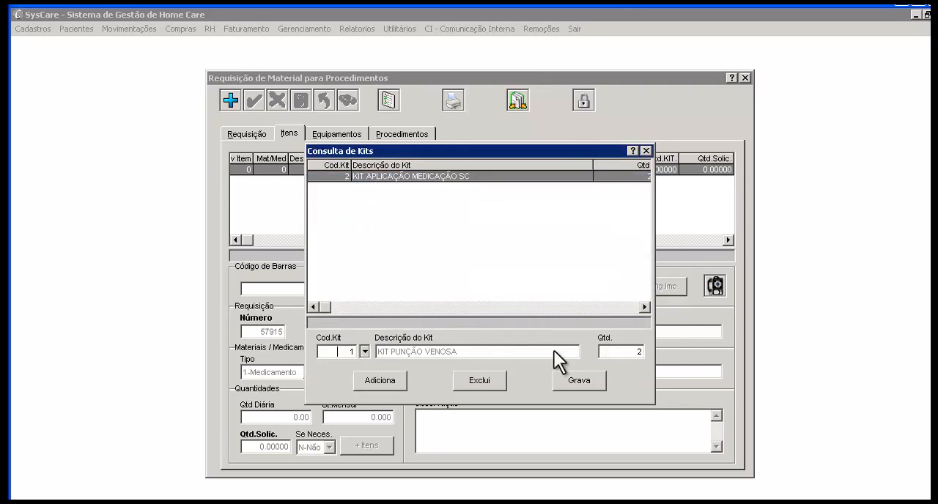
drag(608, 350, 648, 354)
text(1)
key(Tab)
click(400, 374)
click(400, 378)
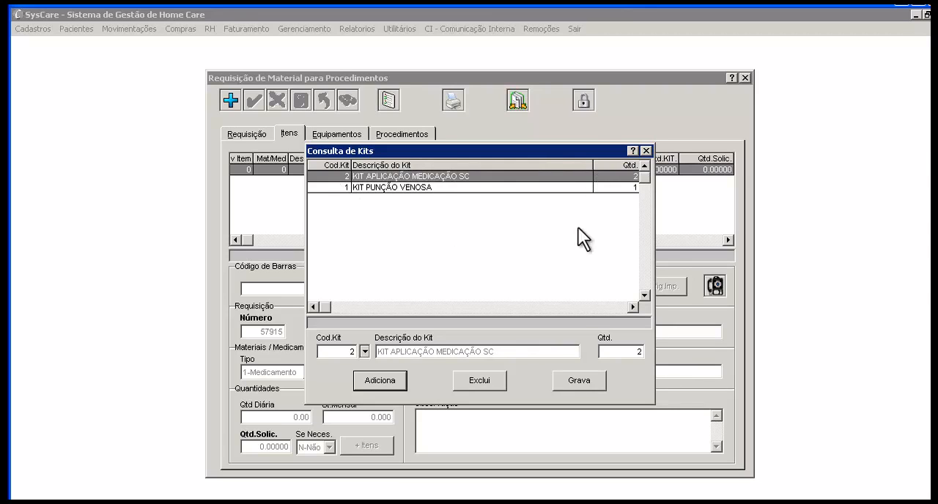
Save the selected kits to the requisition and confirm the operation
click(595, 378)
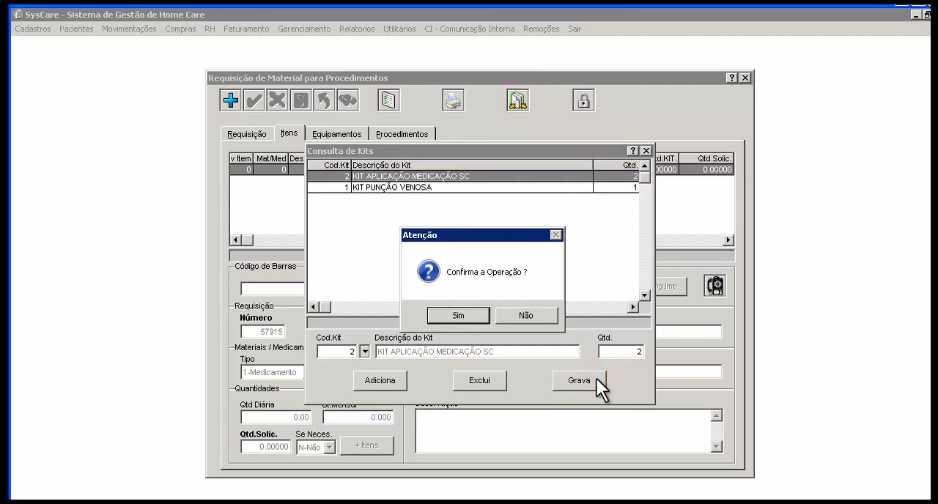
click(480, 316)
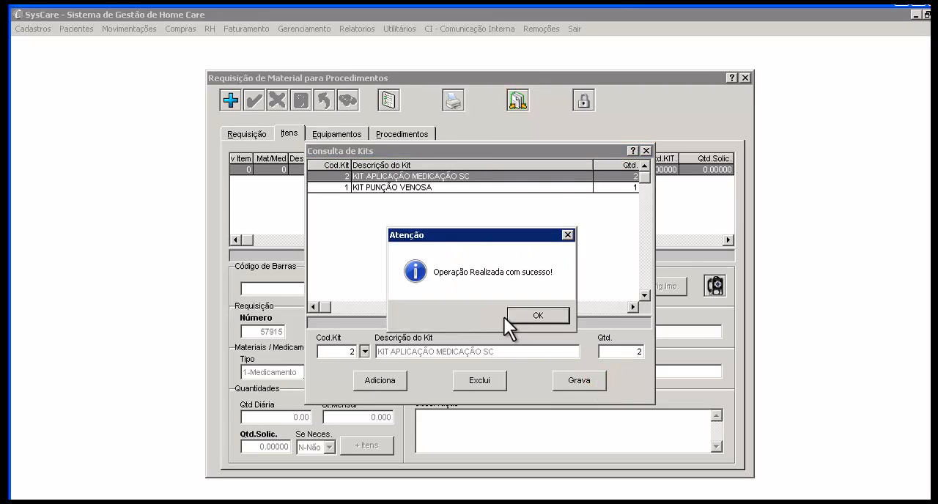
click(515, 316)
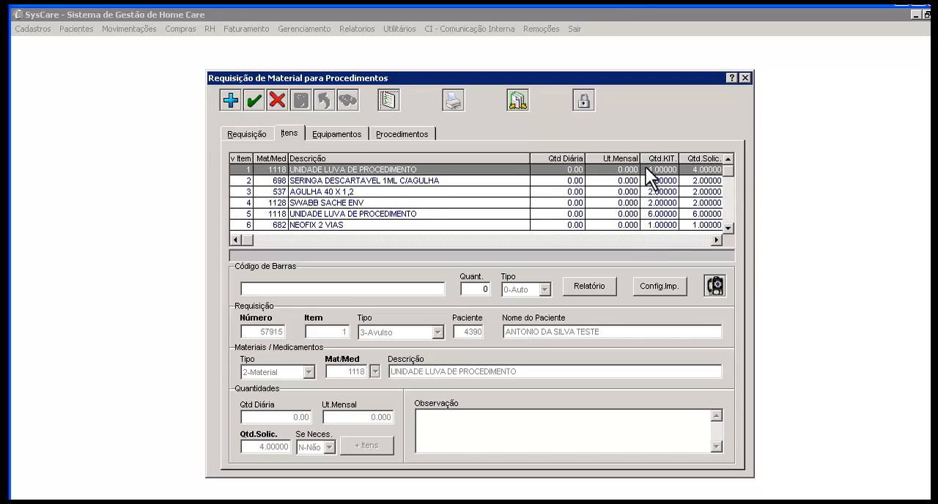
Review the kits recorded in the requisition's details and the items they generated in its items list
click(265, 133)
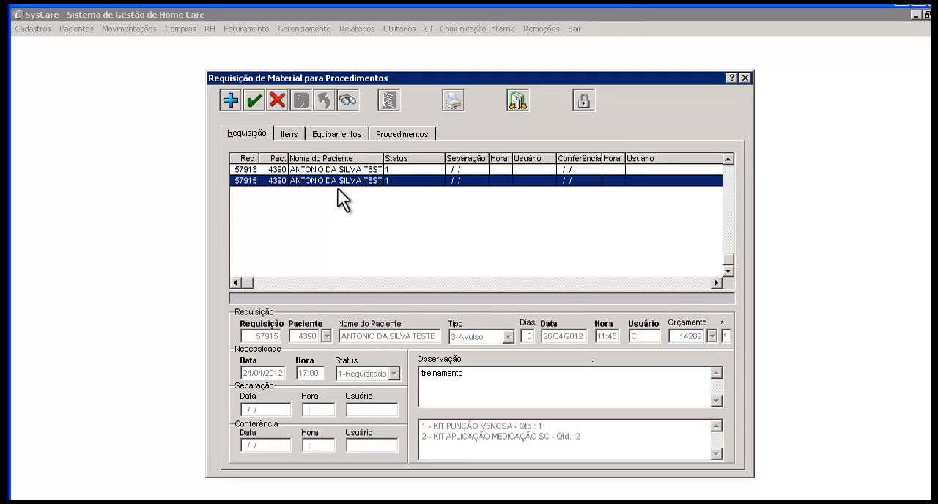
click(293, 134)
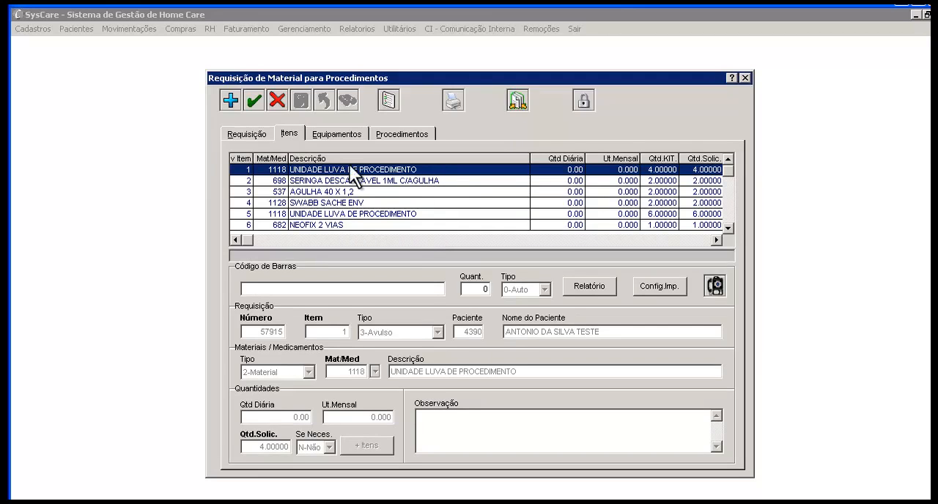
click(249, 133)
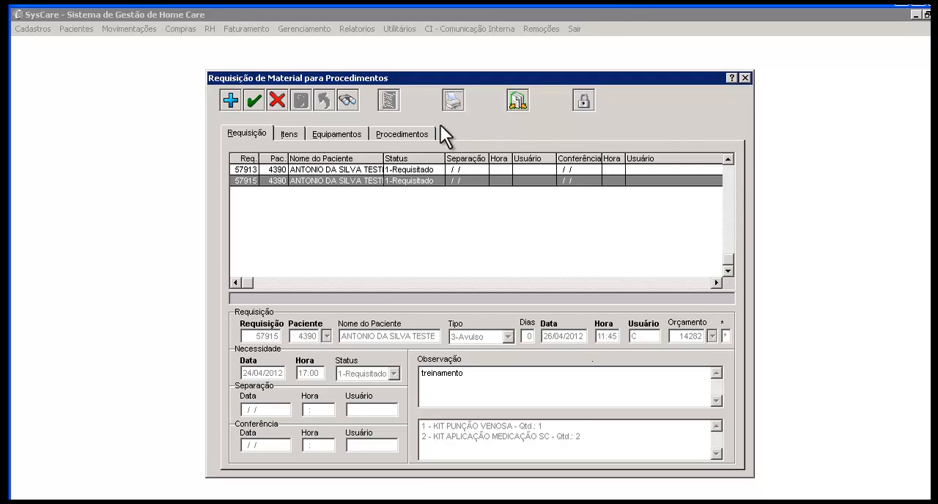
Create another Avulso requisition for the same patient, linked to the 3-Prorrogação budget covering 01/01/2012 to 30/04/2012
click(227, 102)
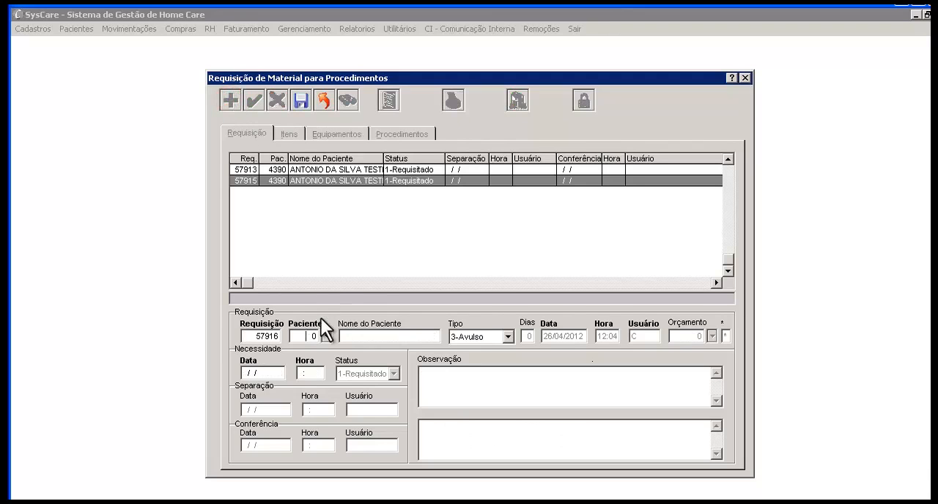
click(324, 336)
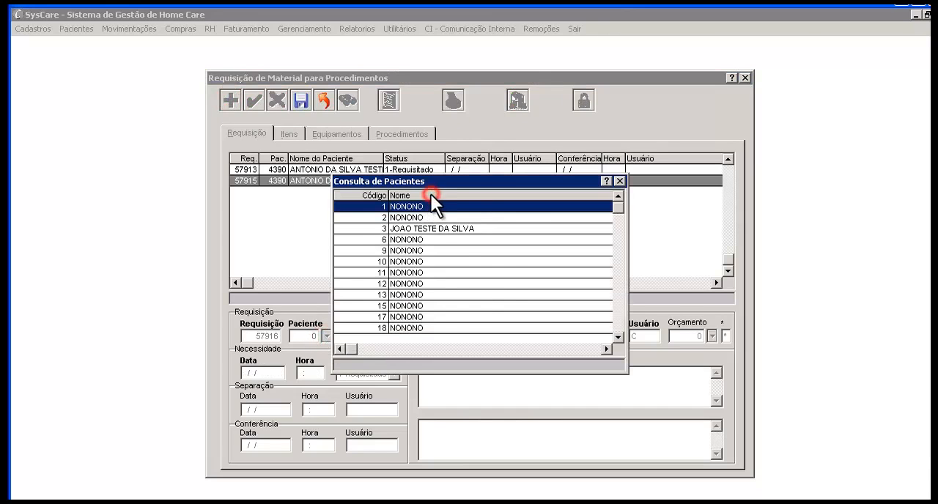
click(431, 194)
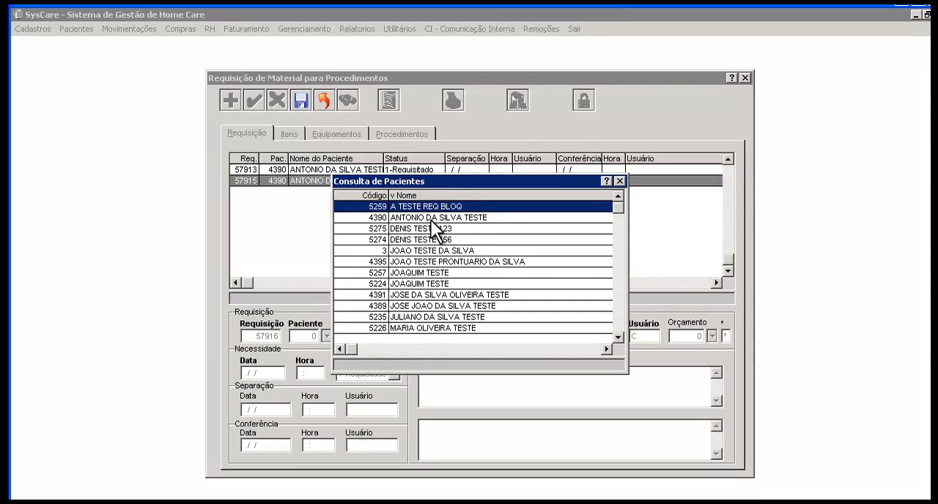
click(432, 218)
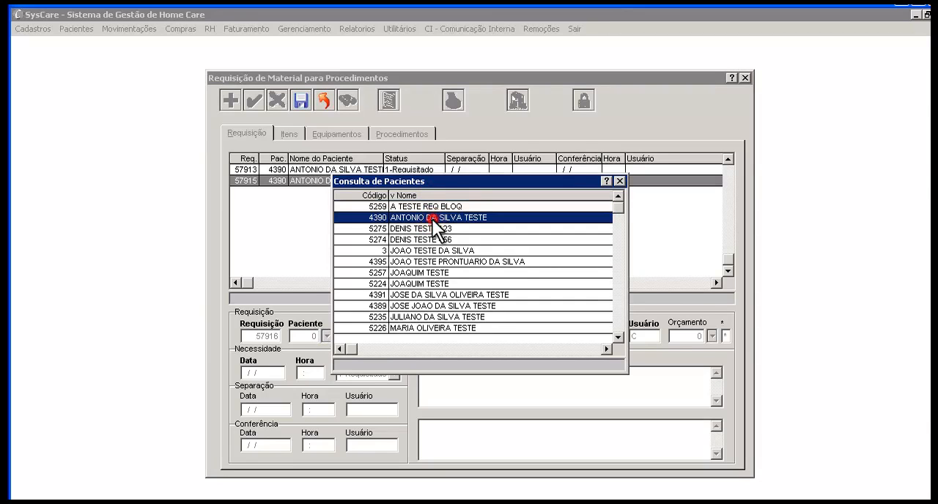
double_click(432, 219)
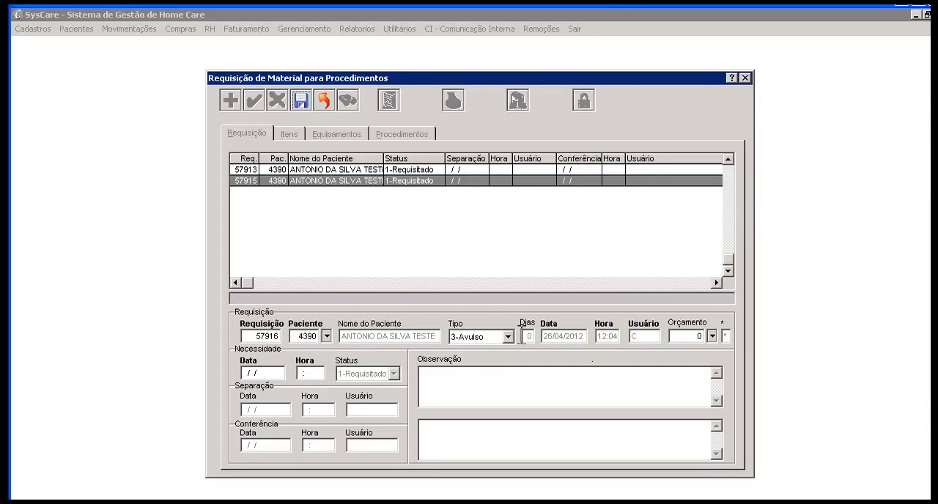
click(710, 335)
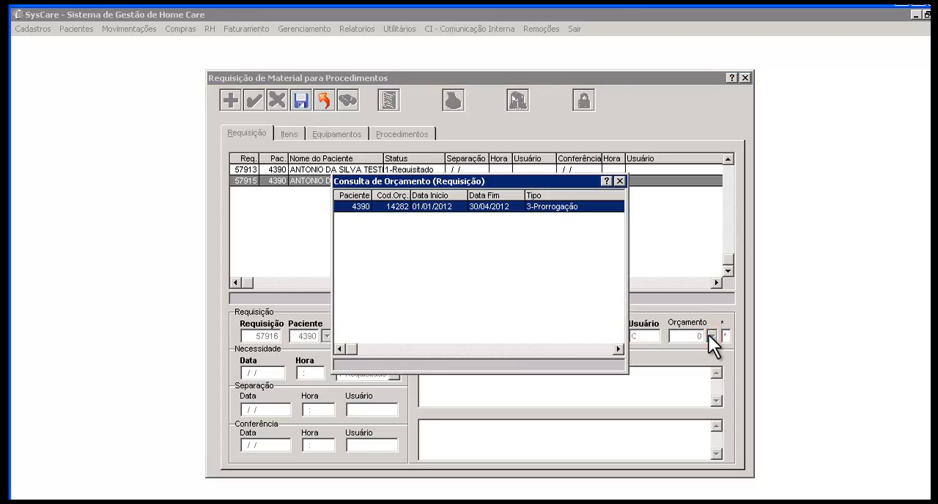
double_click(588, 207)
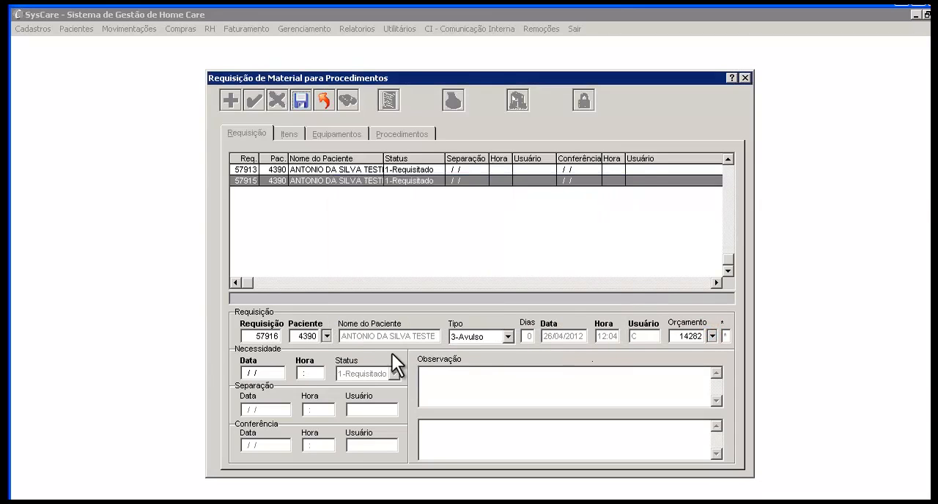
Set the need date to 26/04/2012 at 17:00 with the observation "teste" and save the requisition
click(243, 373)
text(26/04/12)
key(Tab)
text(17:00)
key(Tab)
text(teste)
click(305, 95)
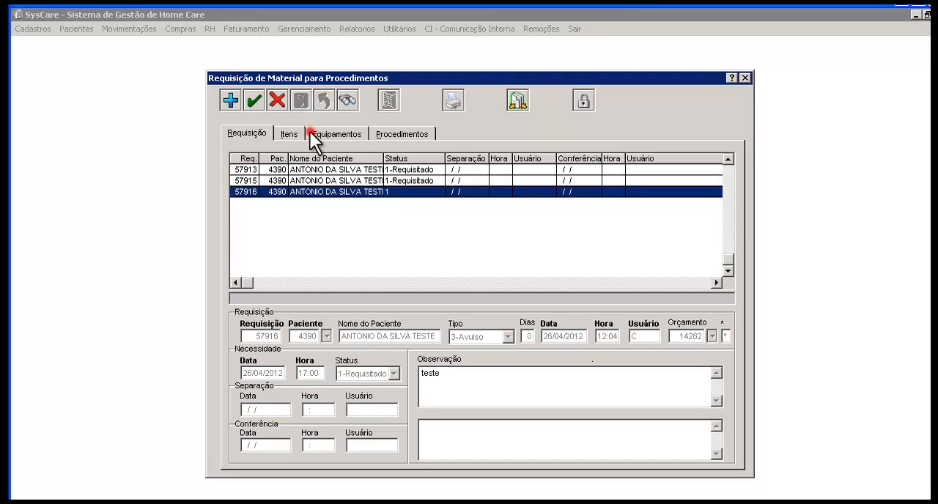
Start a new equipment entry in the requisition and select ANDADOR ARTICULADO
click(309, 133)
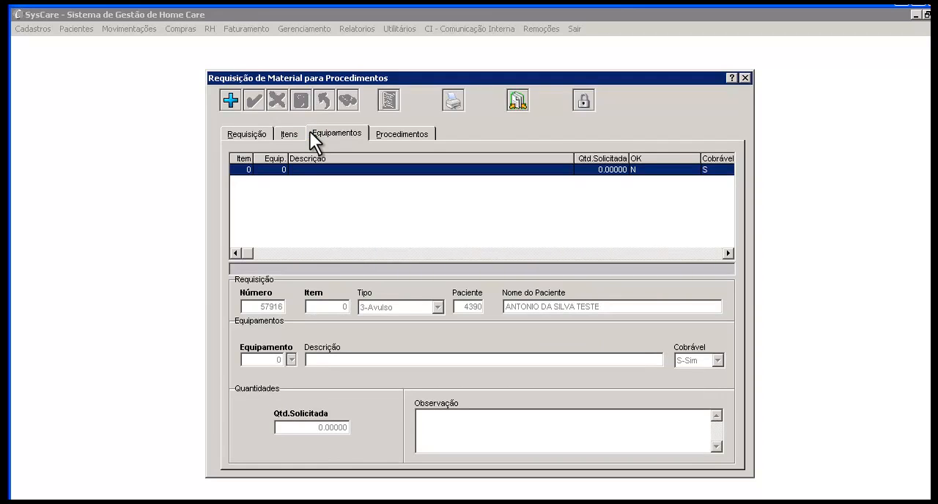
click(233, 101)
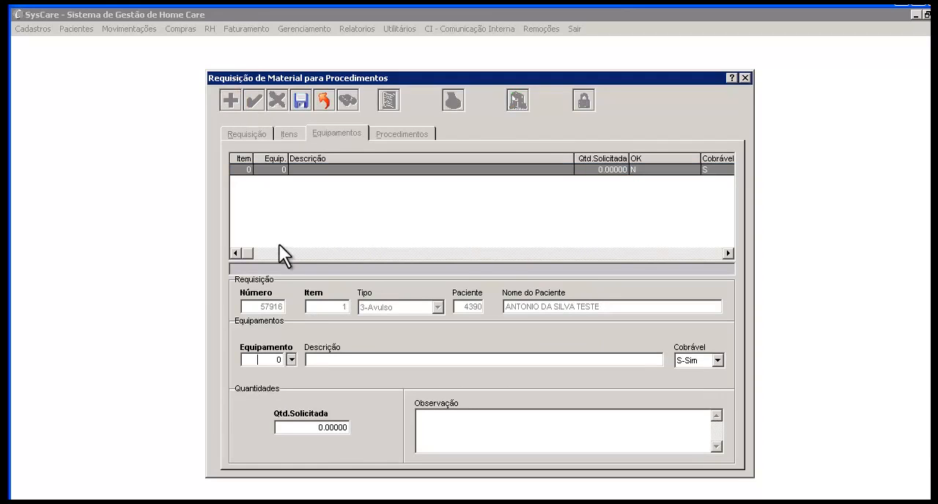
click(291, 360)
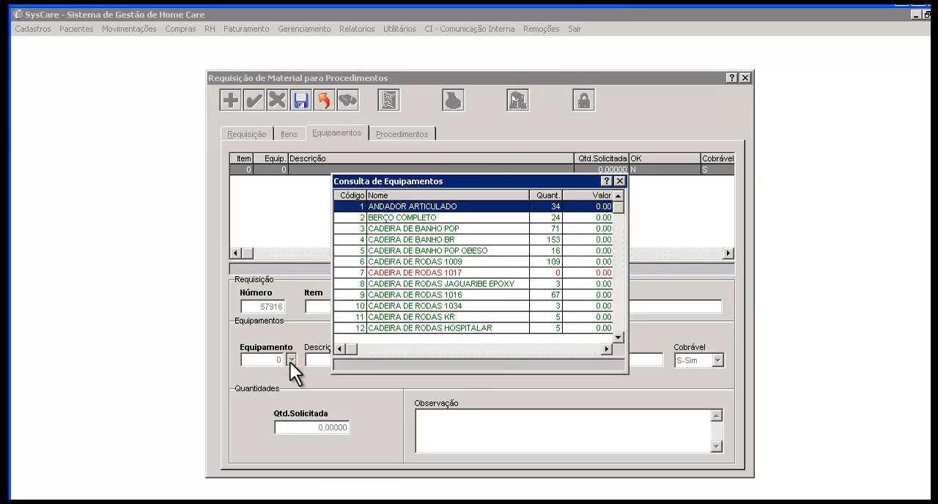
double_click(406, 207)
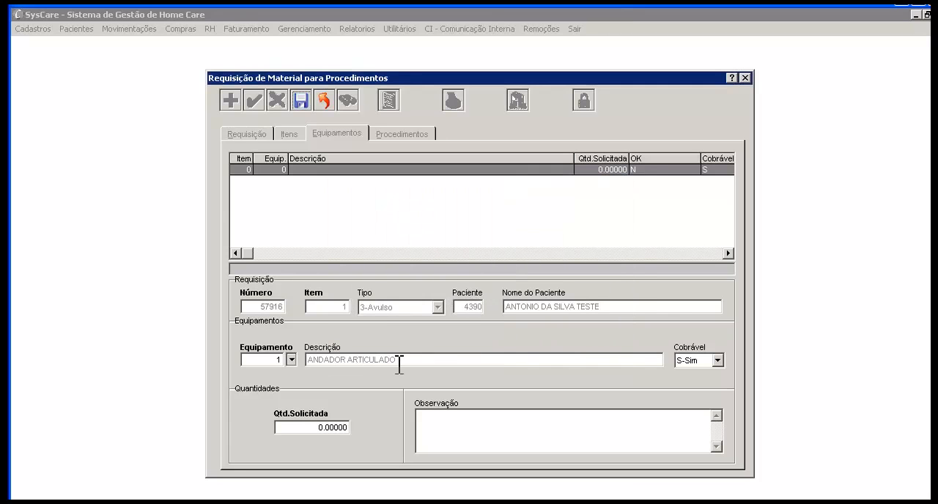
Set the equipment's requested quantity to 1, observation to "nonono" and Cobrável to S-Sim, and try to save the entry
click(305, 430)
text(1)
key(Tab)
text(nonono)
click(718, 360)
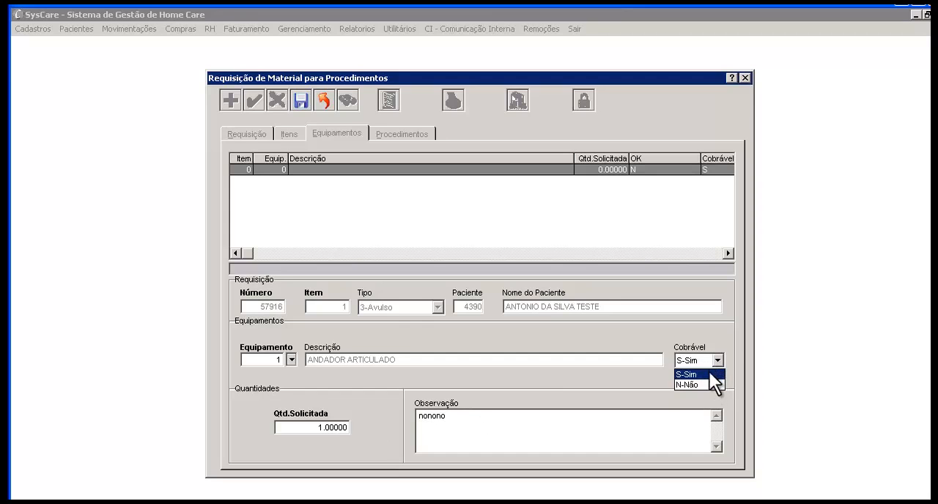
click(709, 374)
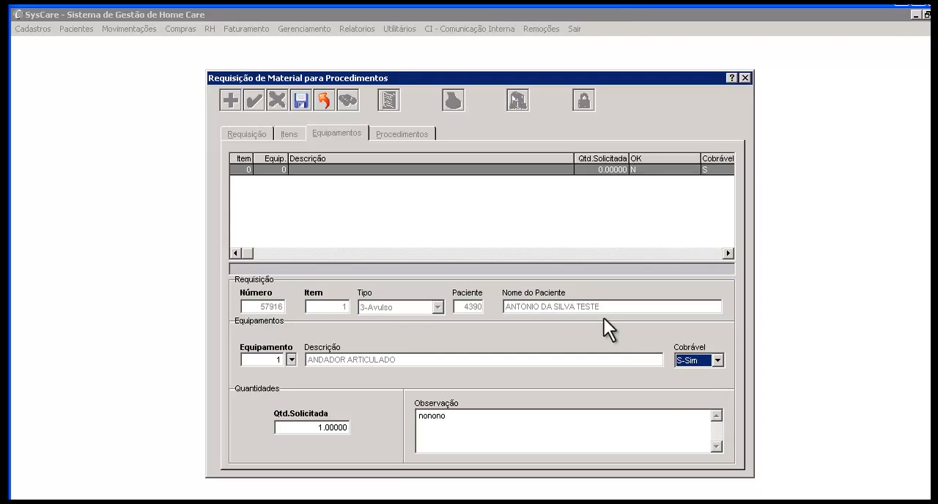
click(301, 100)
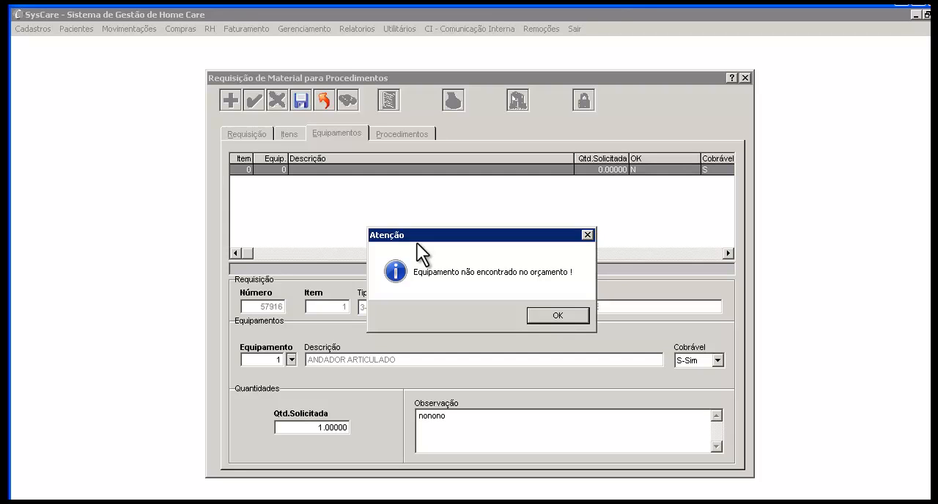
Discard the unsaved ANDADOR ARTICULADO equipment entry and return to the requisition list
click(535, 311)
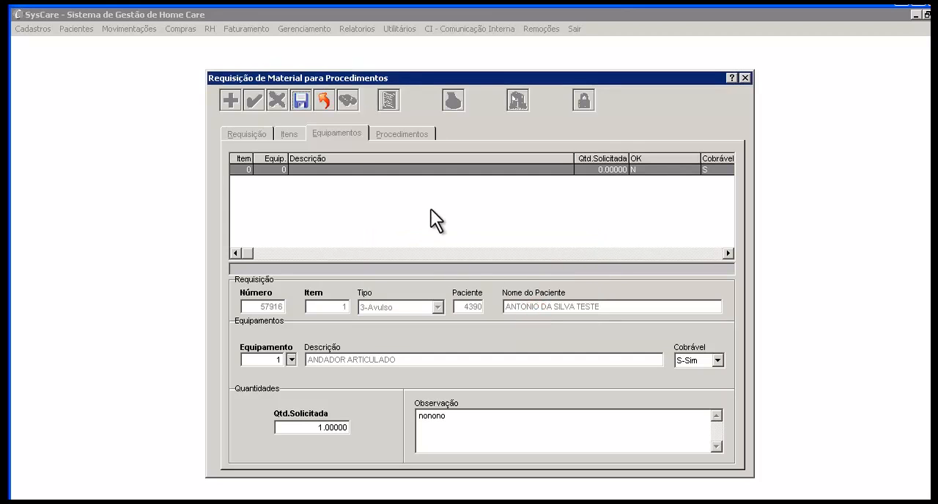
click(323, 100)
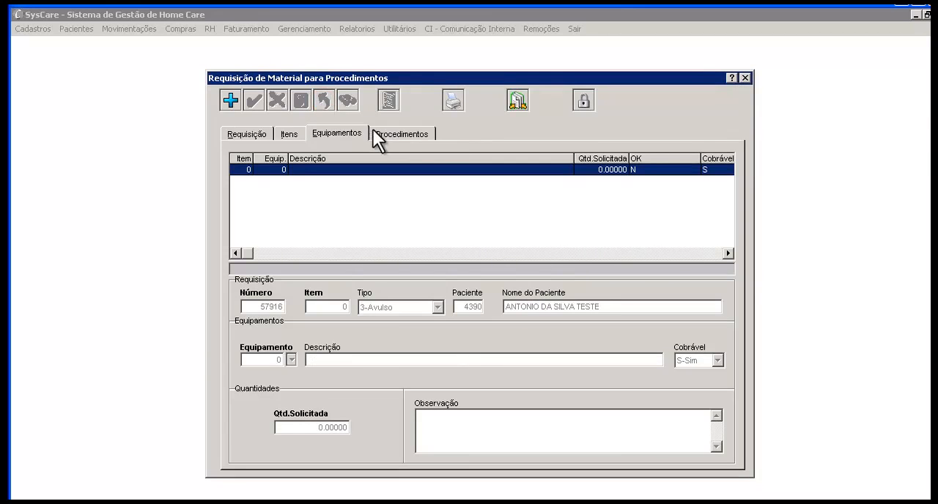
click(267, 133)
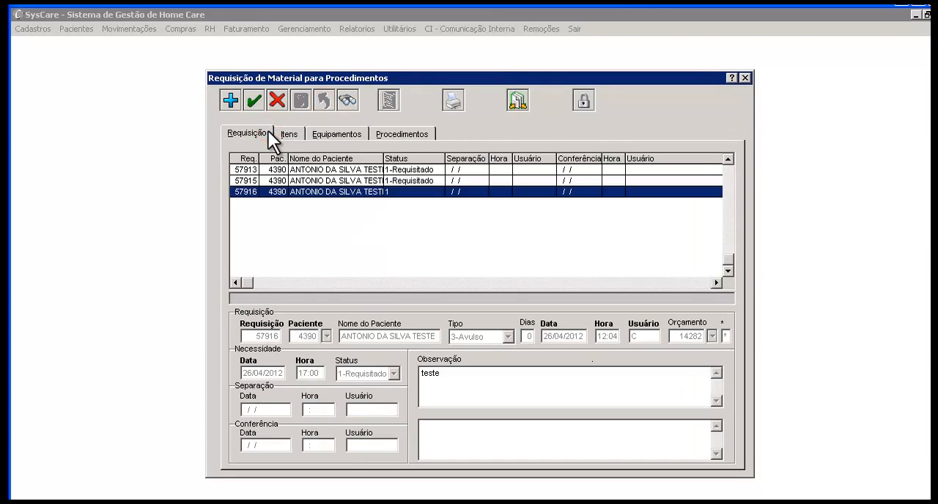
Search for all requisitions of the same patient using the patient code
click(345, 103)
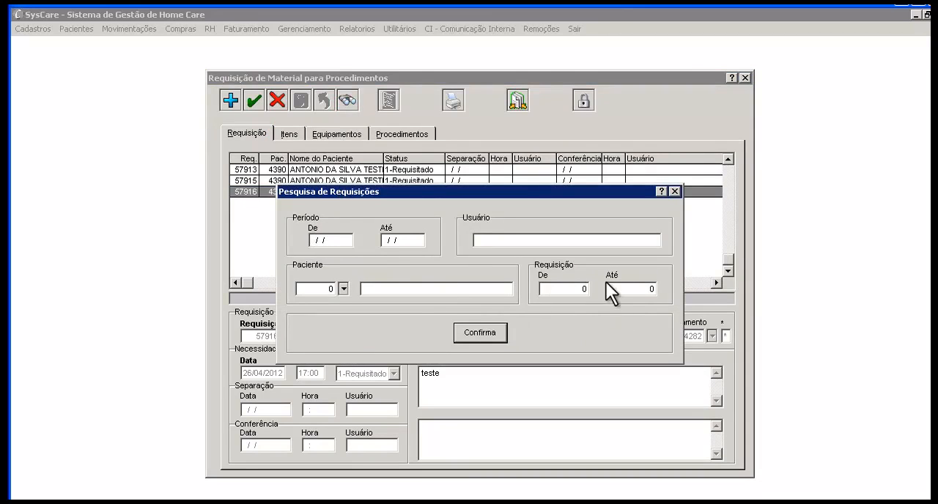
click(308, 287)
text(4390)
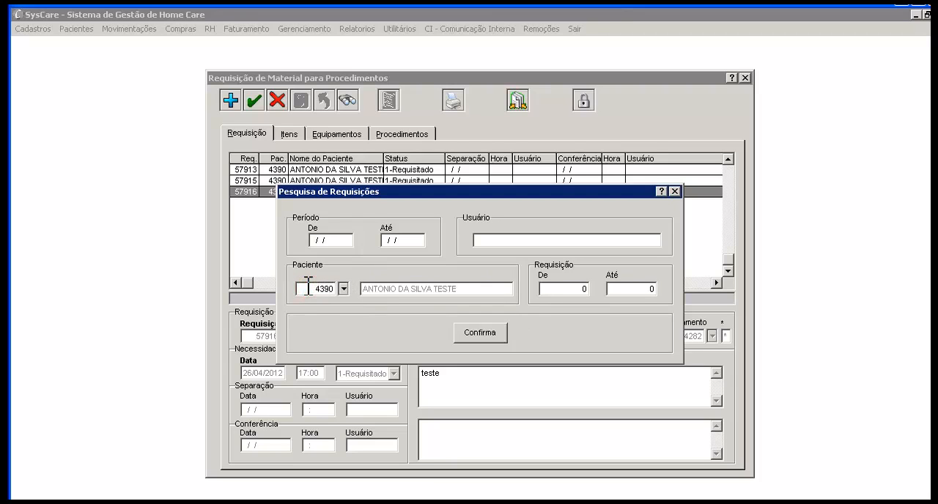
click(458, 332)
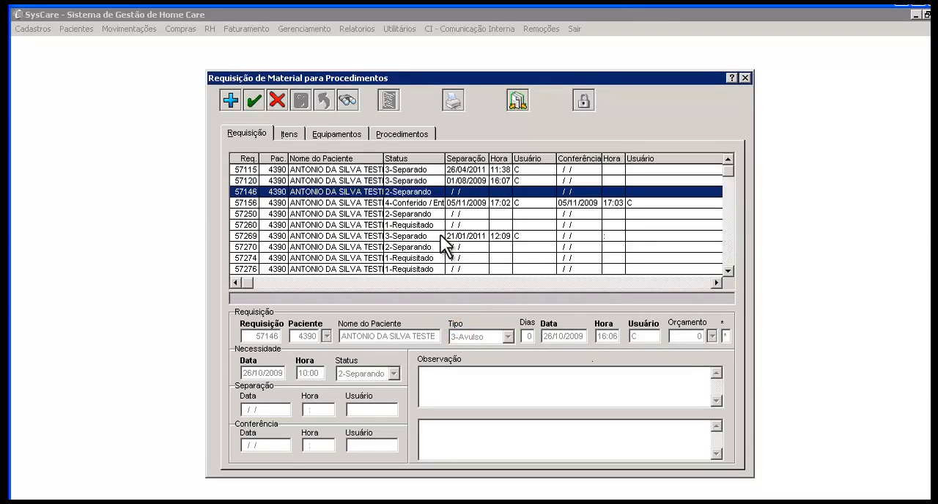
Examine the details of the patient's requisitions with status 3-Separado, 2-Separando and 1-Requisitado in the list
click(428, 171)
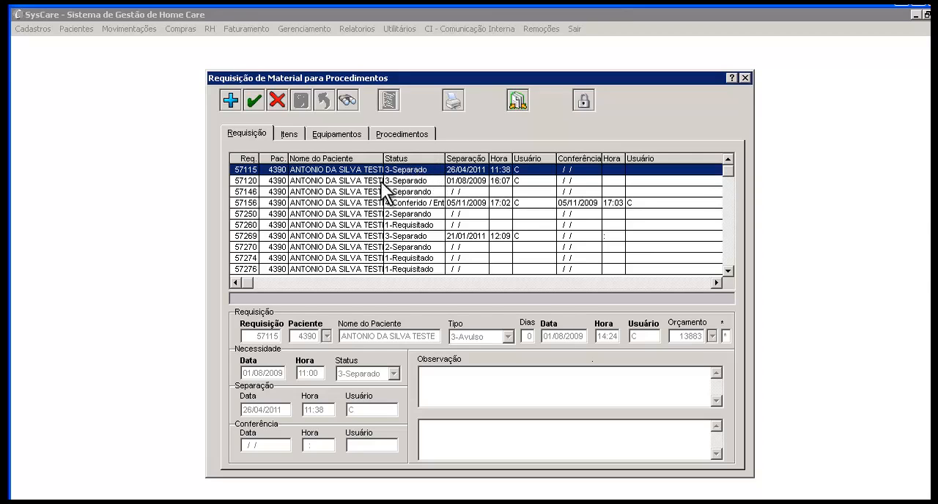
click(424, 192)
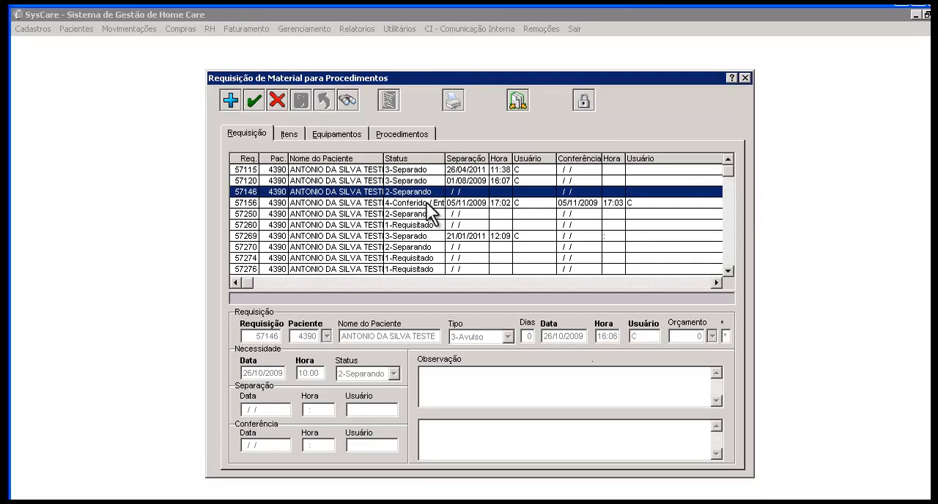
click(434, 225)
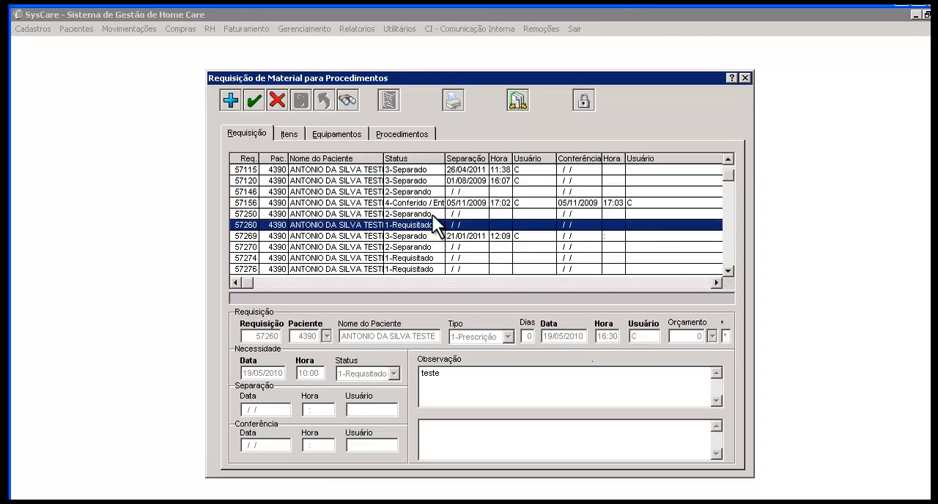
click(432, 214)
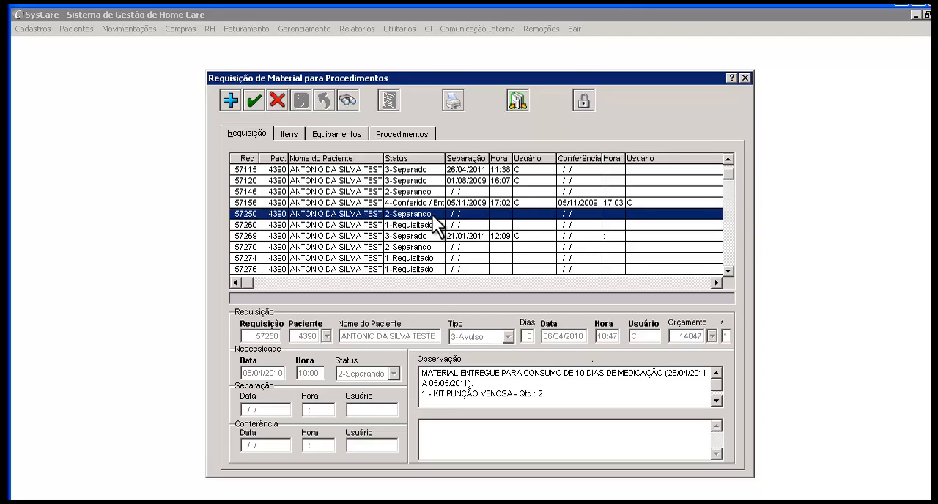
click(433, 170)
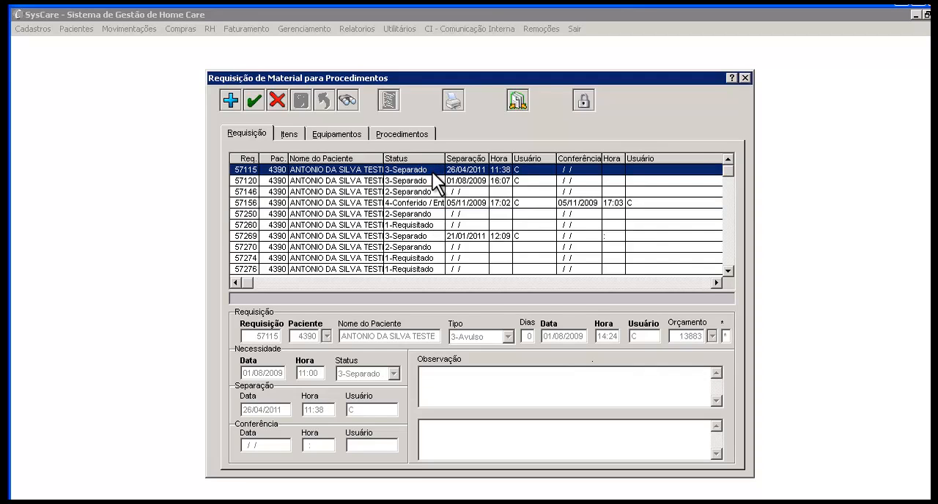
Generate the Informações Requerimento de Materiais report for the 1-Requisitado prescription requisition dated 19/05/2010, starting from its items
click(432, 223)
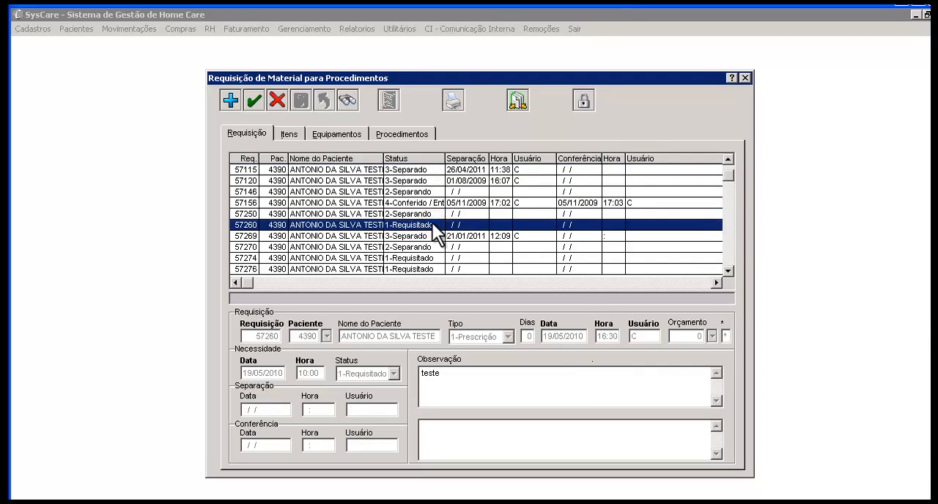
click(294, 133)
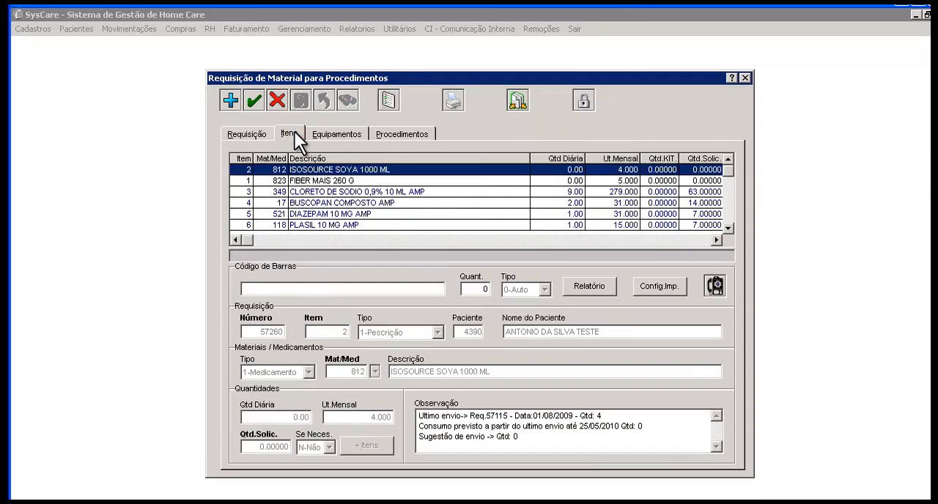
click(447, 96)
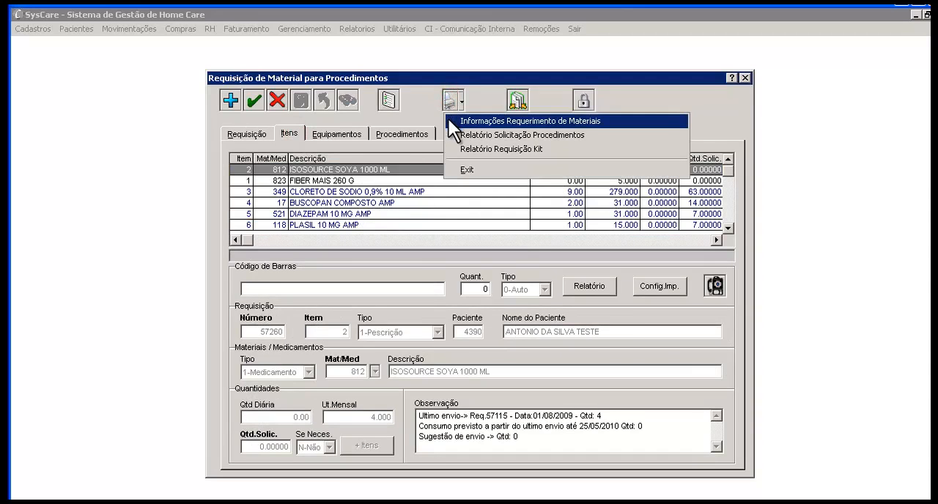
click(448, 120)
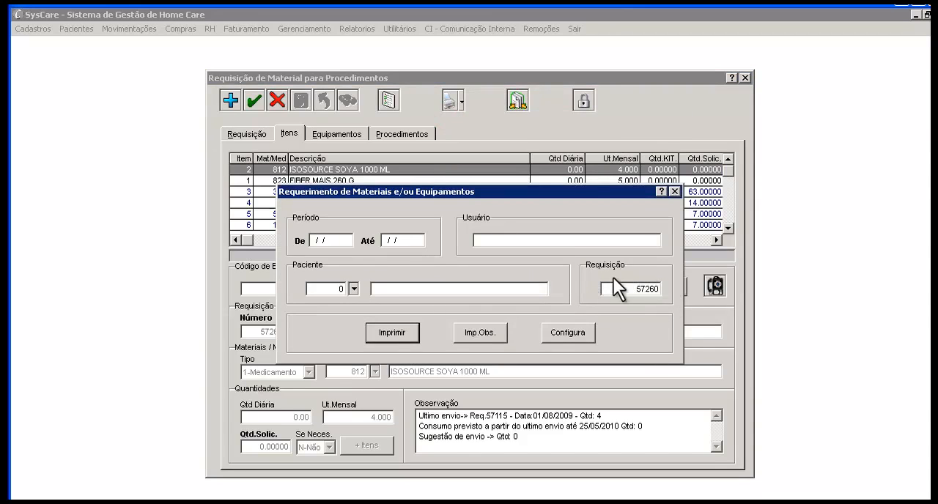
click(412, 334)
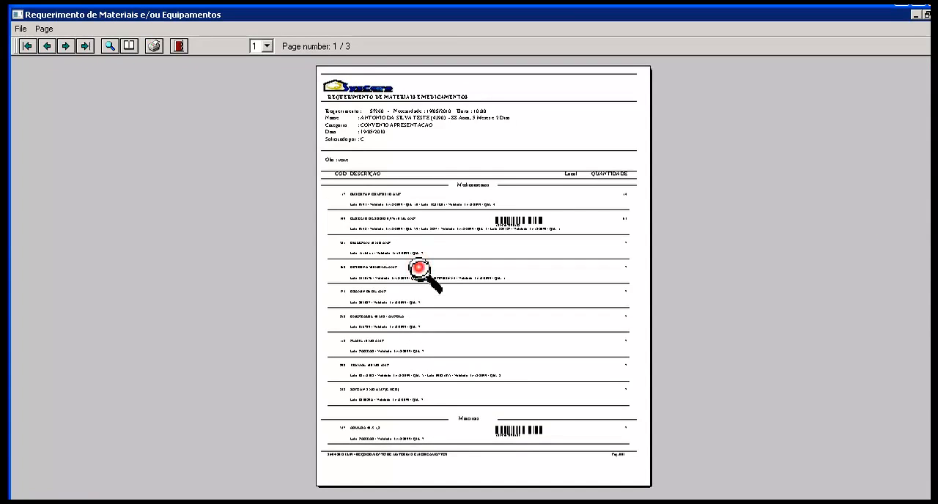
Enlarge the report preview to examine the requisition header, medications, lots and quantities, and close the report and its dialog
click(417, 188)
scroll(411, 192, down, 3)
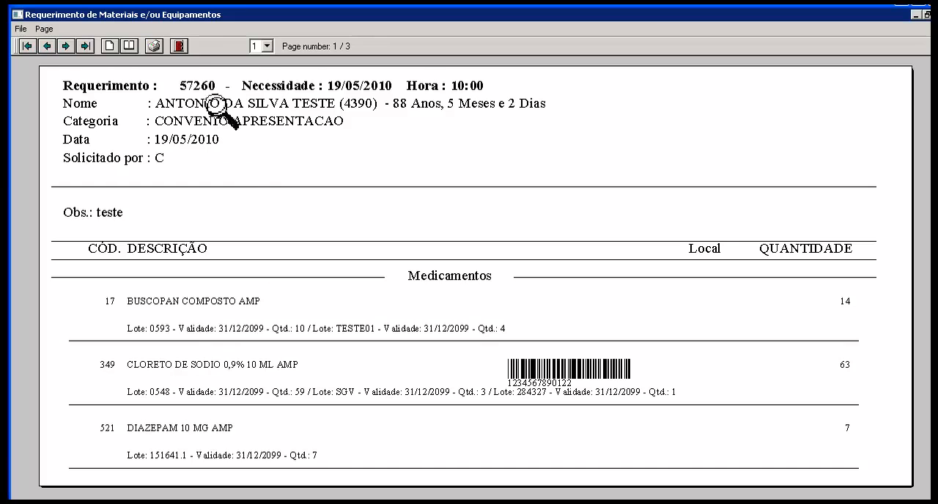
click(179, 45)
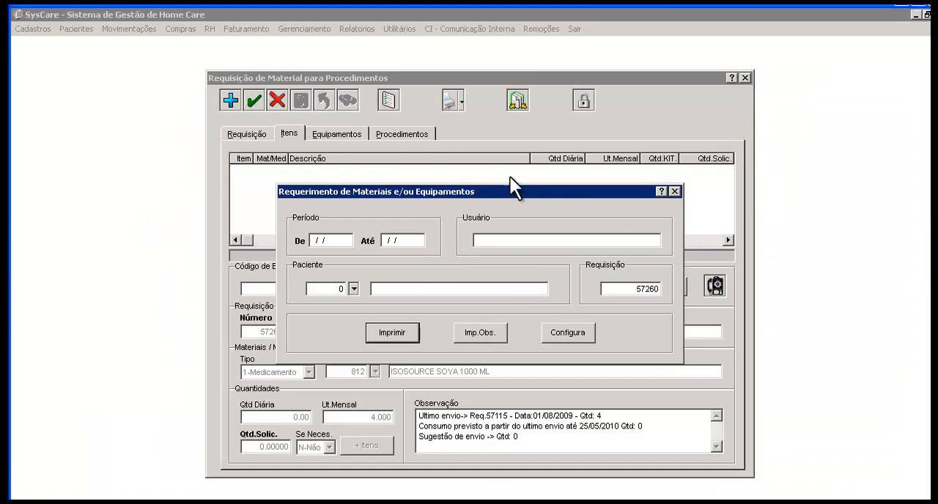
click(677, 192)
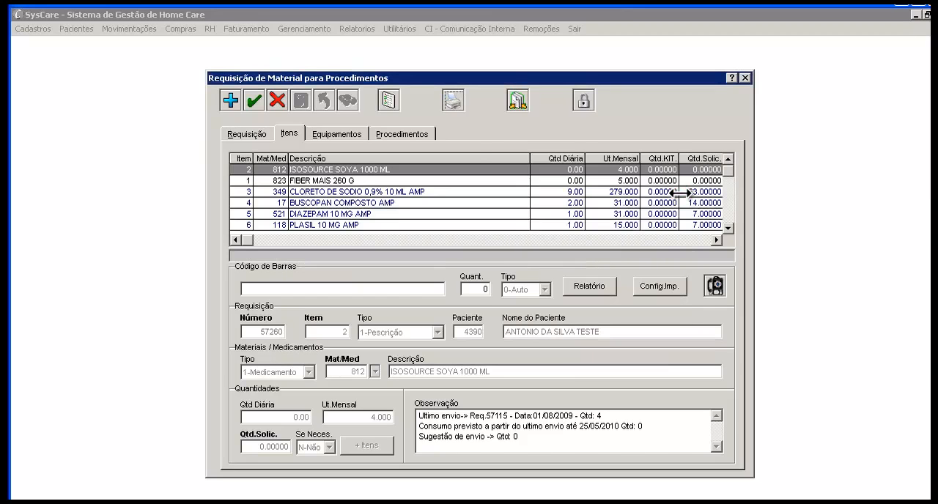
Return to the requisition list and compare the separation and checking data of requisitions from 1-Requisitado through 4-Conferido
click(269, 134)
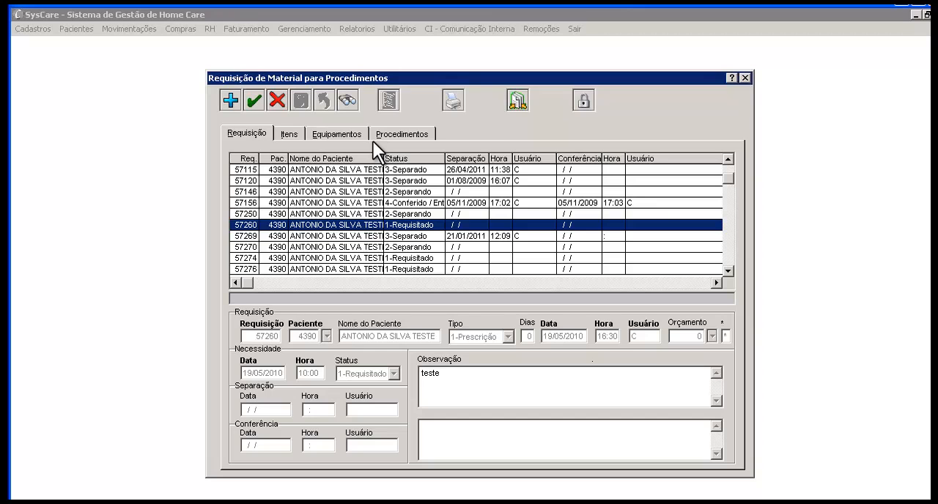
click(438, 214)
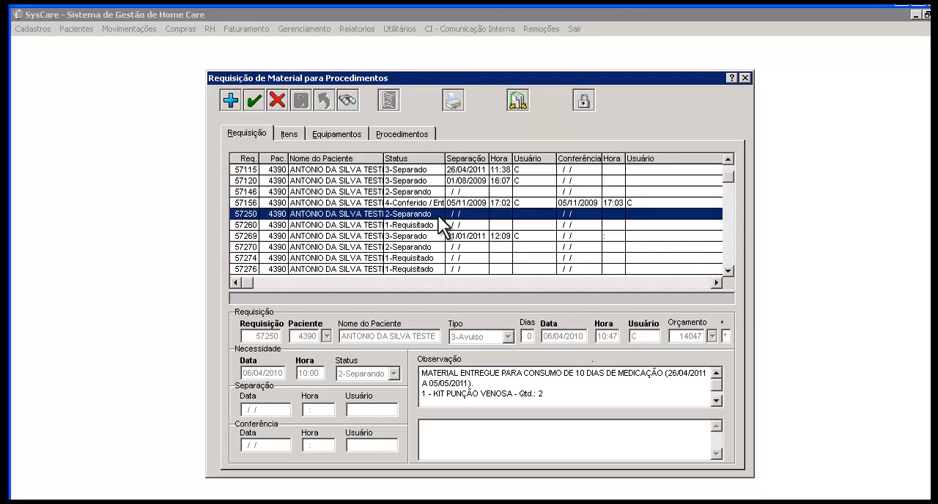
click(436, 223)
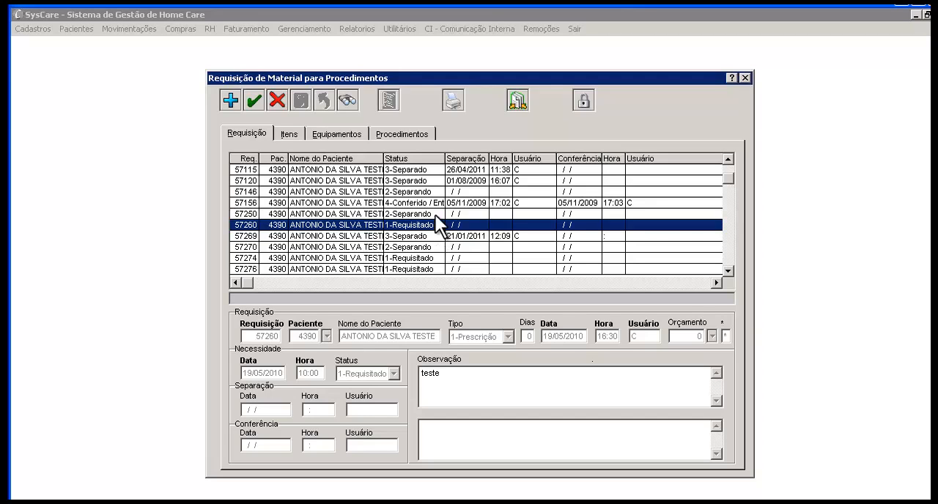
click(436, 214)
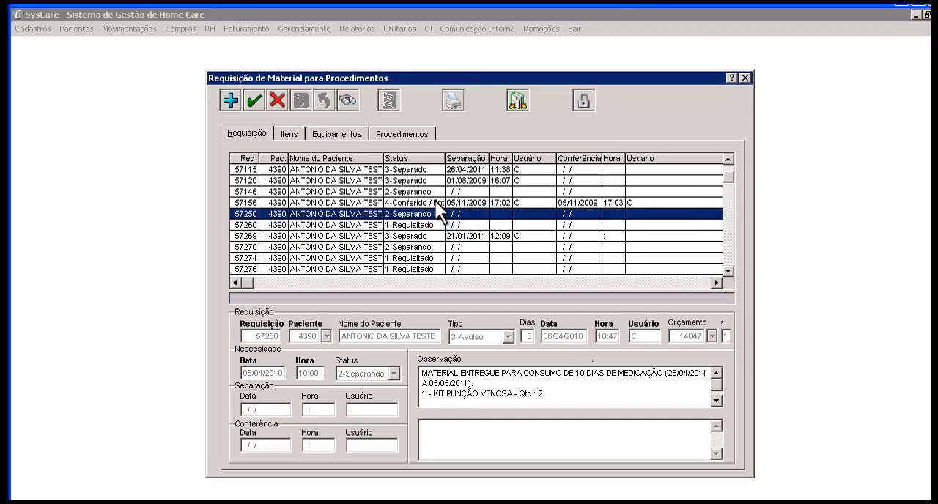
click(435, 182)
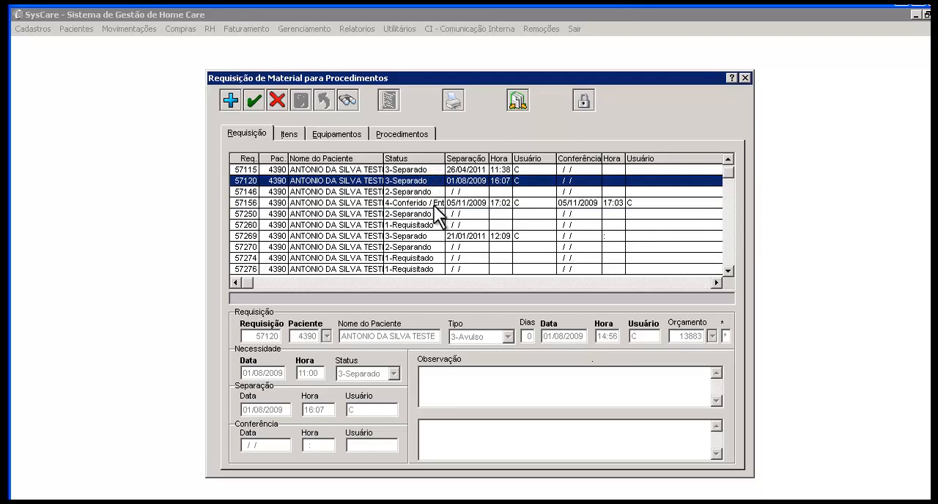
click(434, 203)
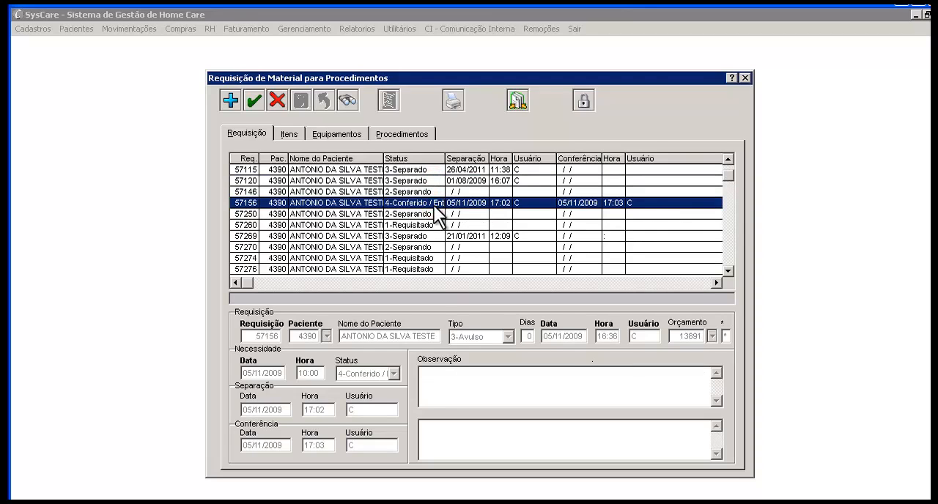